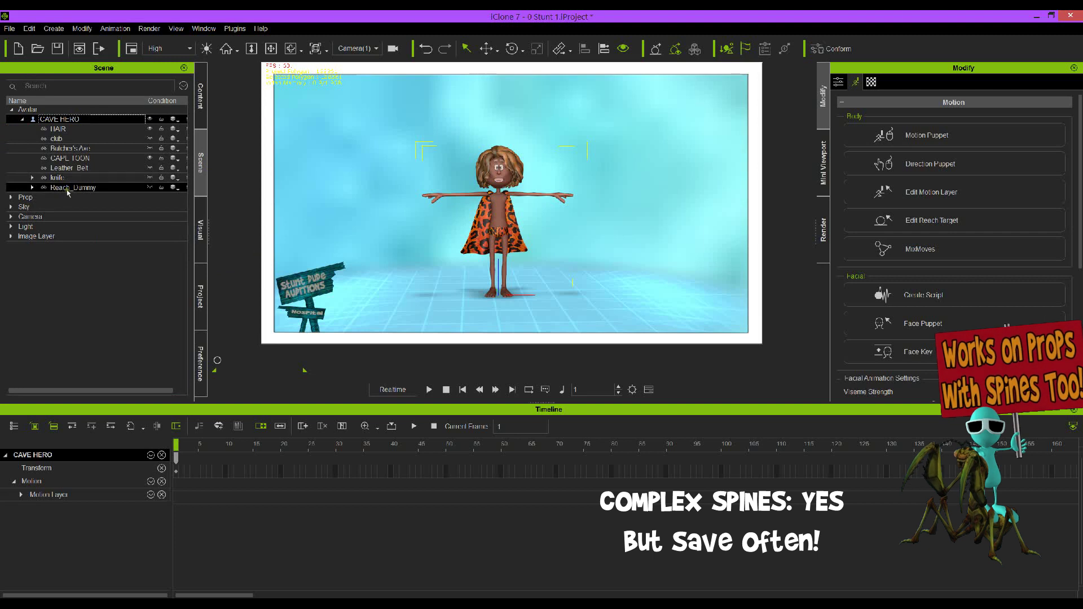
- Inspect the parts under Reach_Dummy, then hide the CAPE TOON accessory and collapse the CAVE HERO hierarchy
{"action": "left_click", "coordinate": [32, 187]}
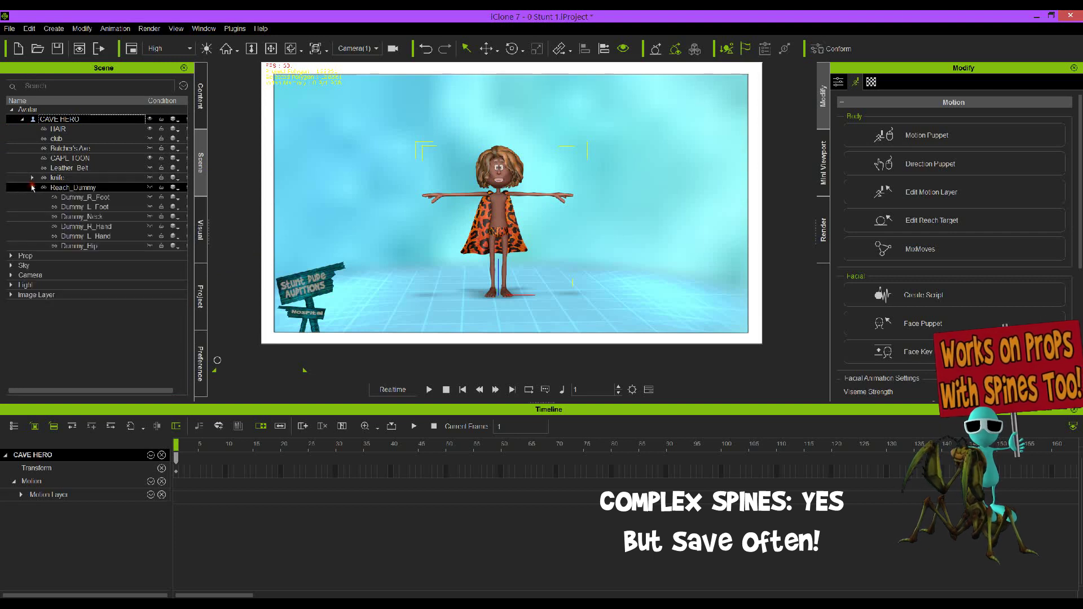
{"action": "left_click", "coordinate": [32, 187]}
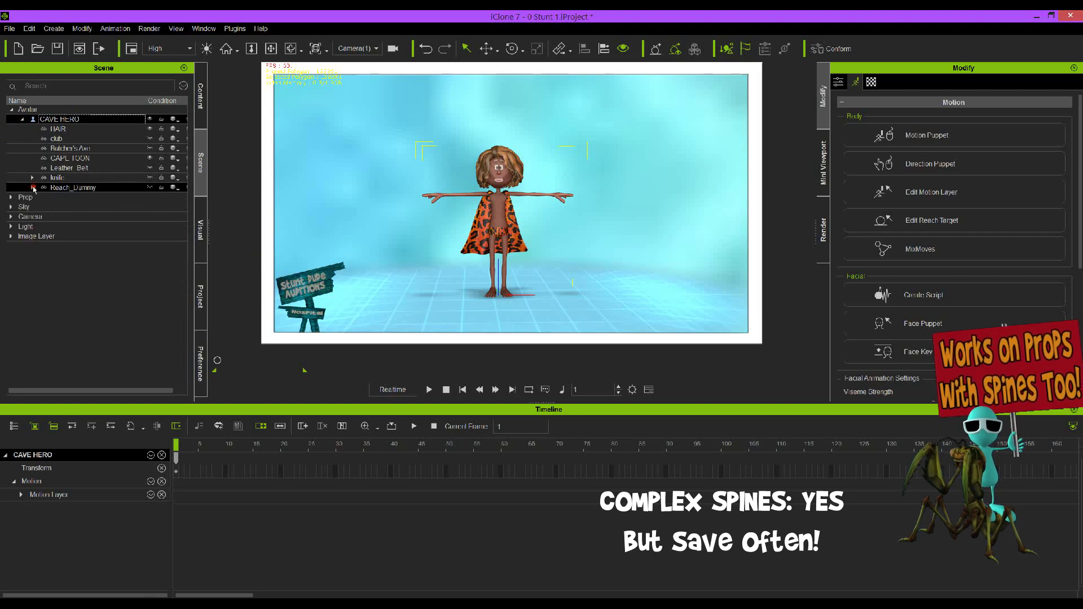
{"action": "left_click", "coordinate": [149, 158]}
{"action": "left_click", "coordinate": [23, 120]}
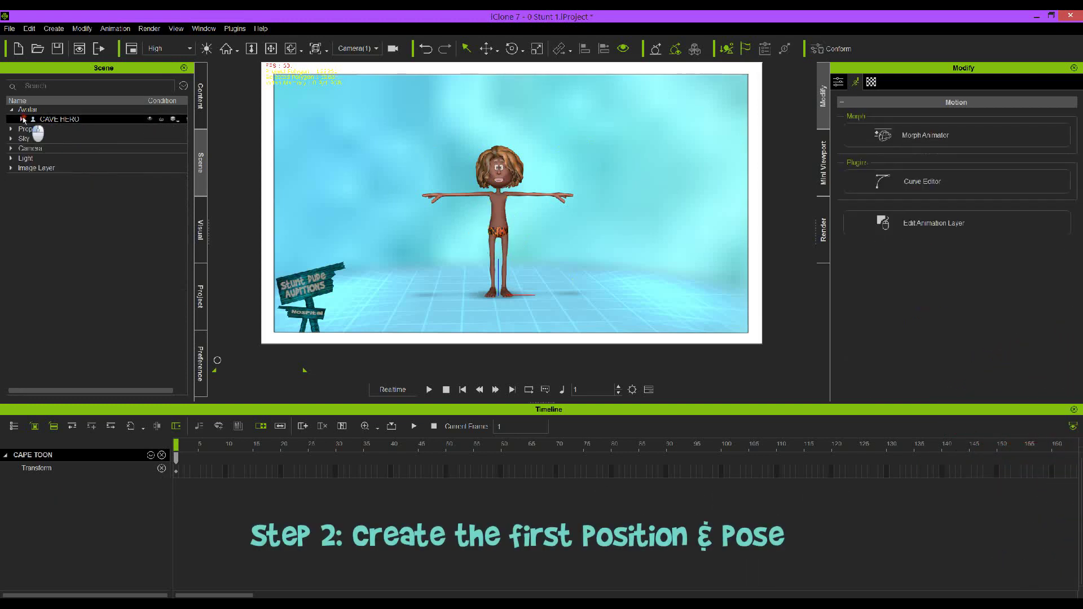
- At frame 1, raise the CAVE HERO avatar high above the floor and rotate it to lie horizontally on its back
{"action": "left_click", "coordinate": [494, 213]}
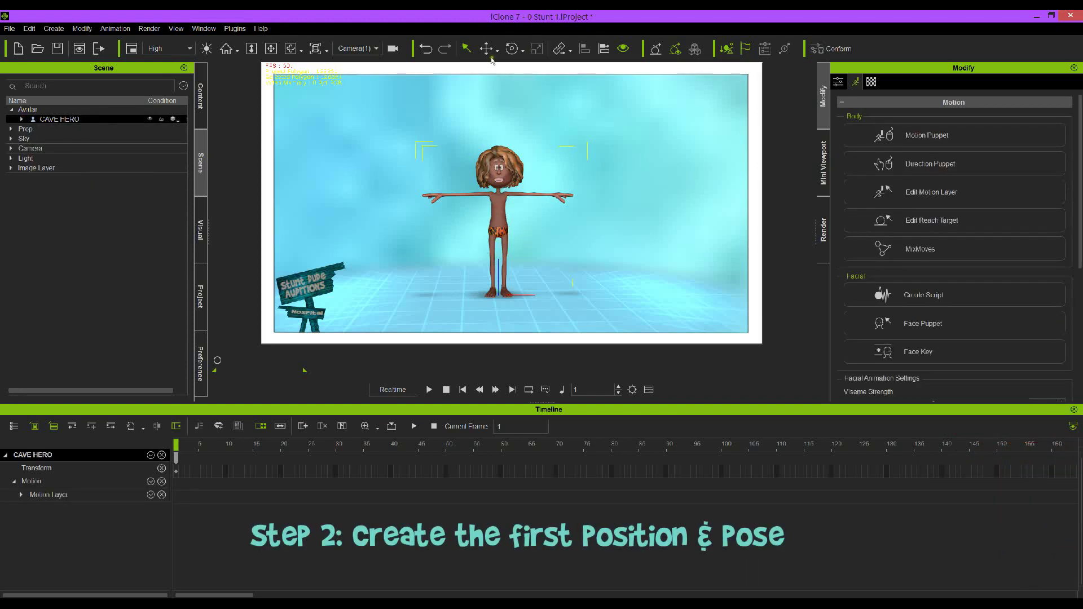
{"action": "left_click_drag", "start_coordinate": [496, 248], "coordinate": [503, 129]}
{"action": "left_click", "coordinate": [509, 50]}
{"action": "left_click_drag", "start_coordinate": [484, 120], "coordinate": [424, 61]}
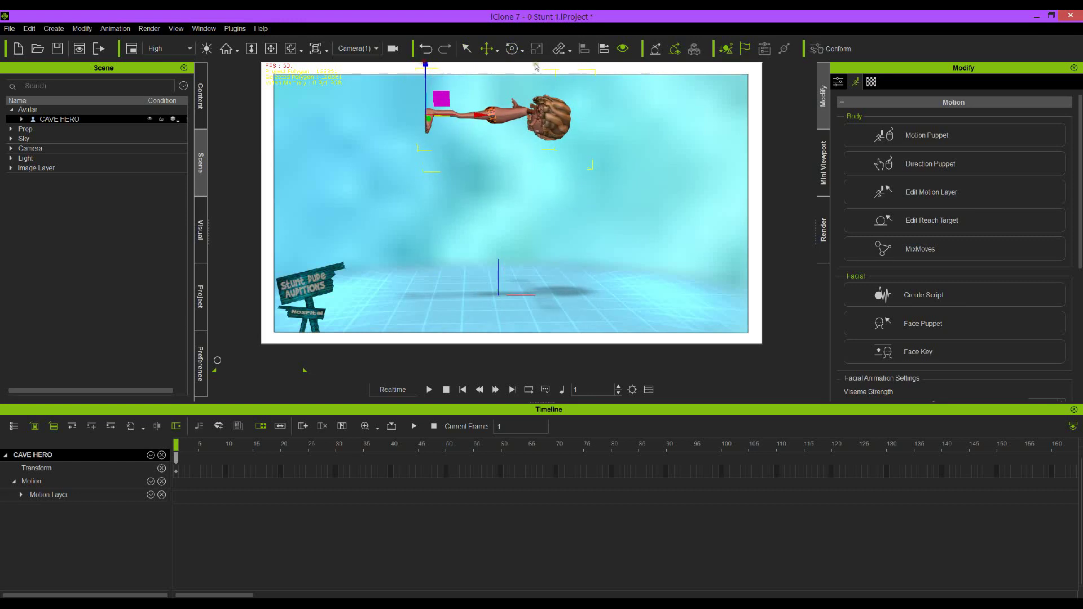
- In Edit Motion Layer, unlock both feet and rotate the hip and knee joints to bend both legs upward
{"action": "left_click", "coordinate": [971, 193]}
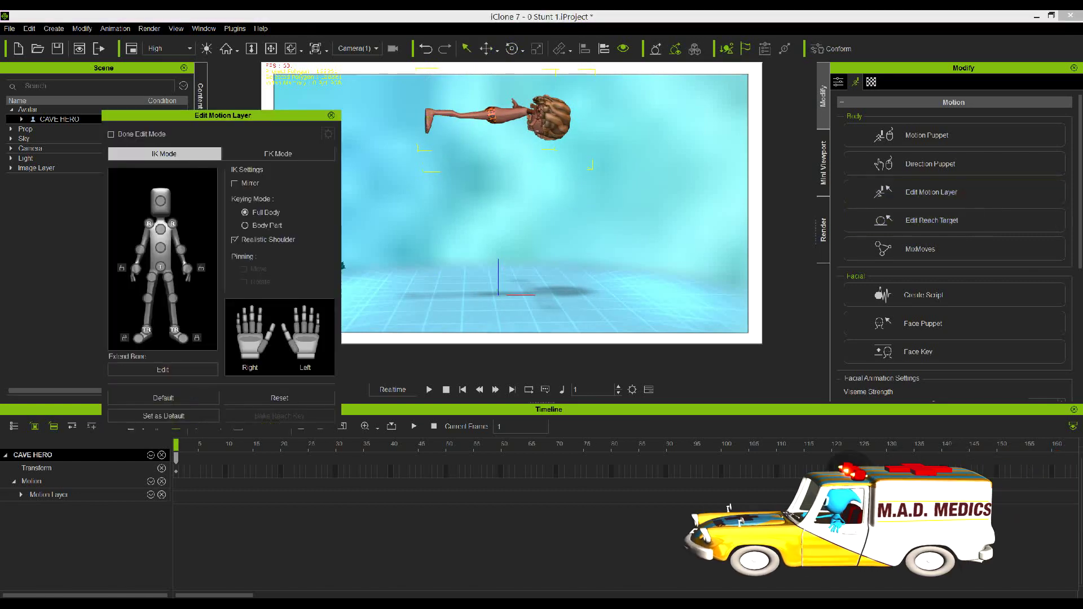
{"action": "left_click", "coordinate": [123, 337]}
{"action": "left_click", "coordinate": [514, 49]}
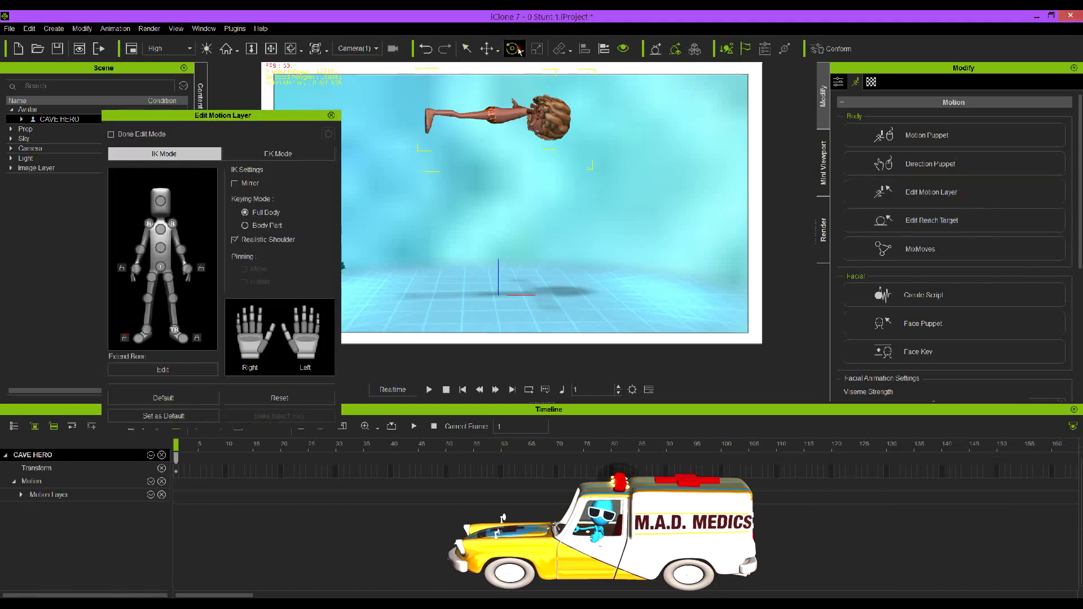
{"action": "left_click", "coordinate": [491, 114]}
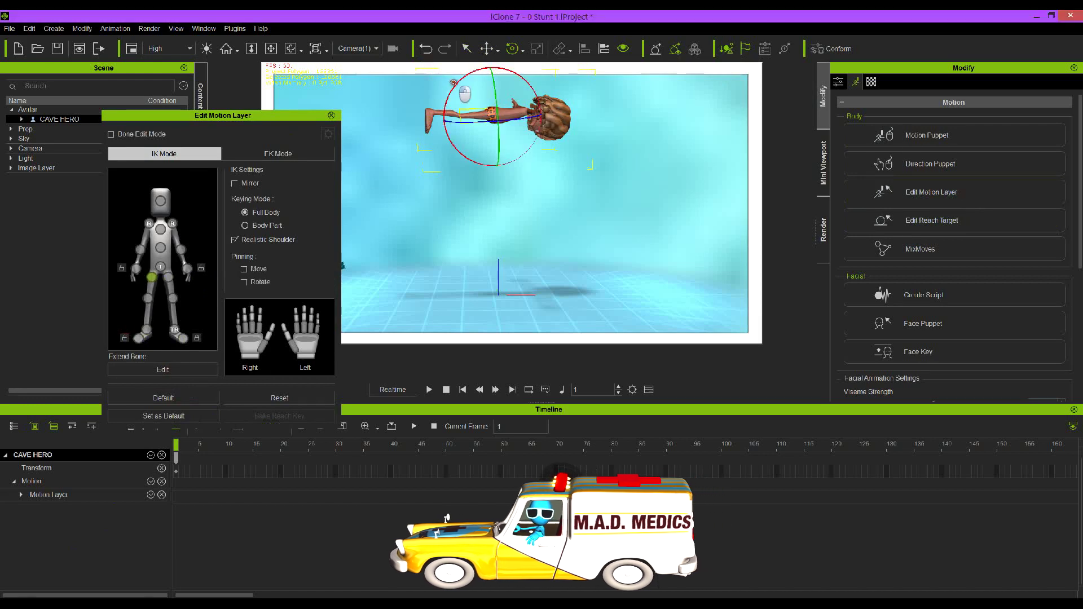
{"action": "left_click_drag", "start_coordinate": [453, 82], "coordinate": [497, 69]}
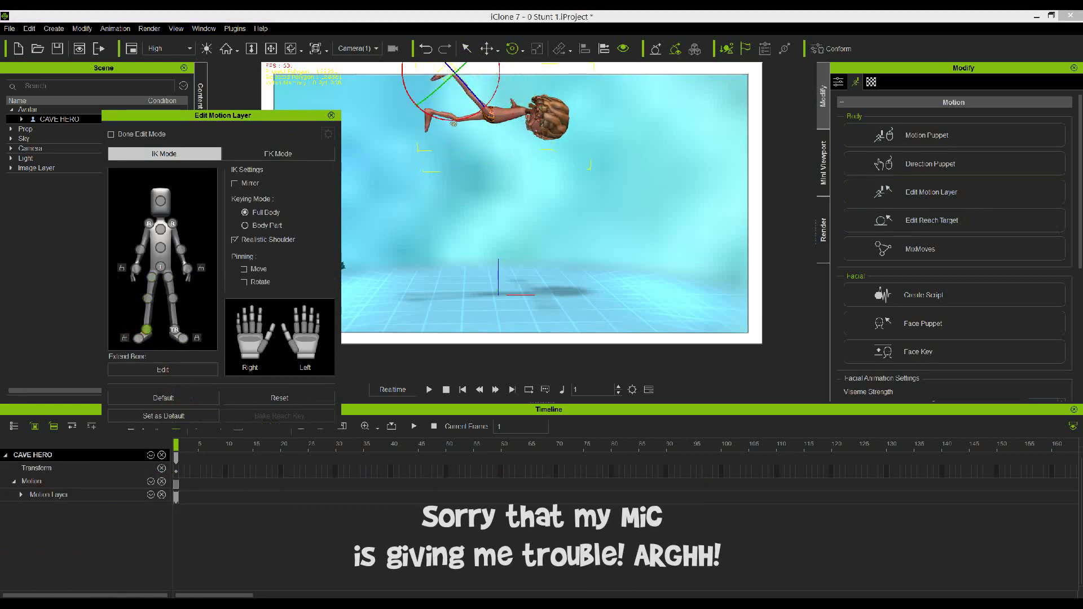
{"action": "left_click_drag", "start_coordinate": [453, 123], "coordinate": [468, 141]}
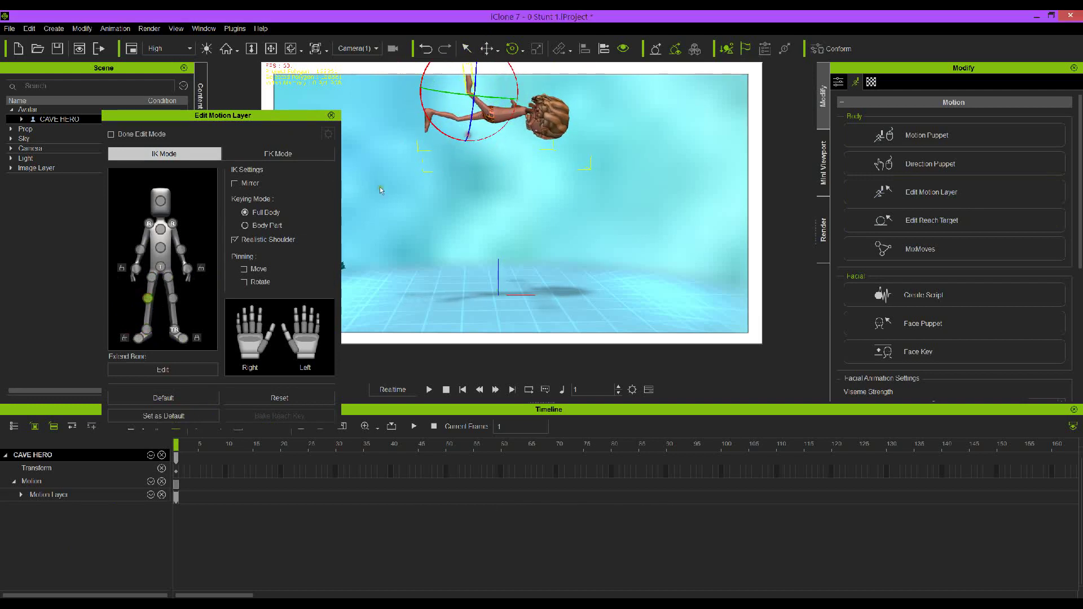
{"action": "left_click", "coordinate": [151, 277]}
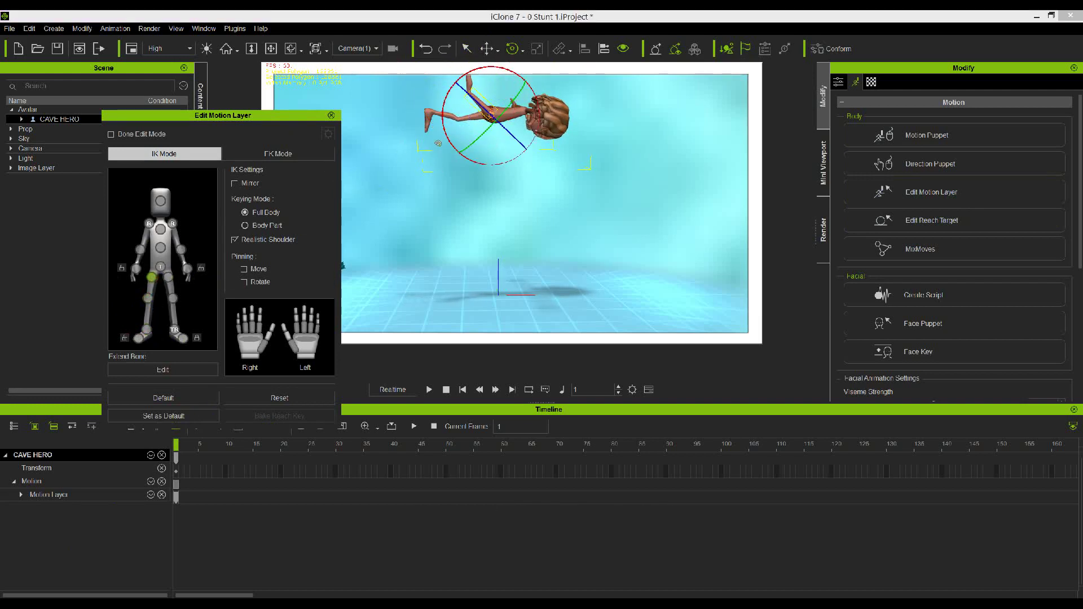
{"action": "left_click", "coordinate": [196, 337]}
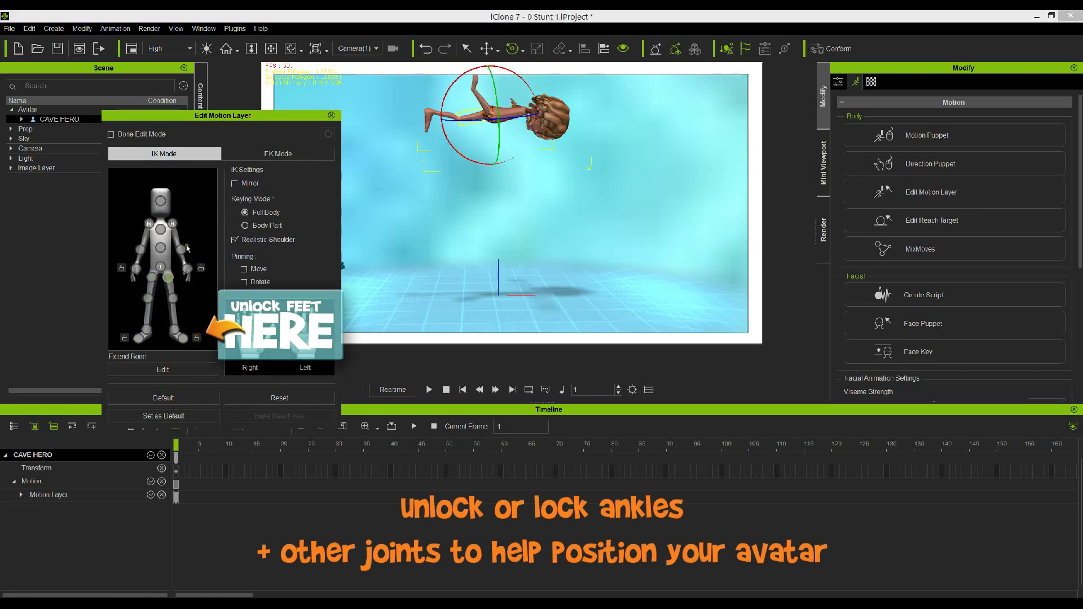
{"action": "mouse_move", "coordinate": [479, 149]}
{"action": "left_mouse_down"}
{"action": "mouse_move", "coordinate": [488, 150]}
{"action": "mouse_move", "coordinate": [469, 156]}
{"action": "left_mouse_up"}
- Enable Mirror to pose both arms bent upward at the shoulders and elbows, and turn the head toward the camera
{"action": "left_click", "coordinate": [173, 223]}
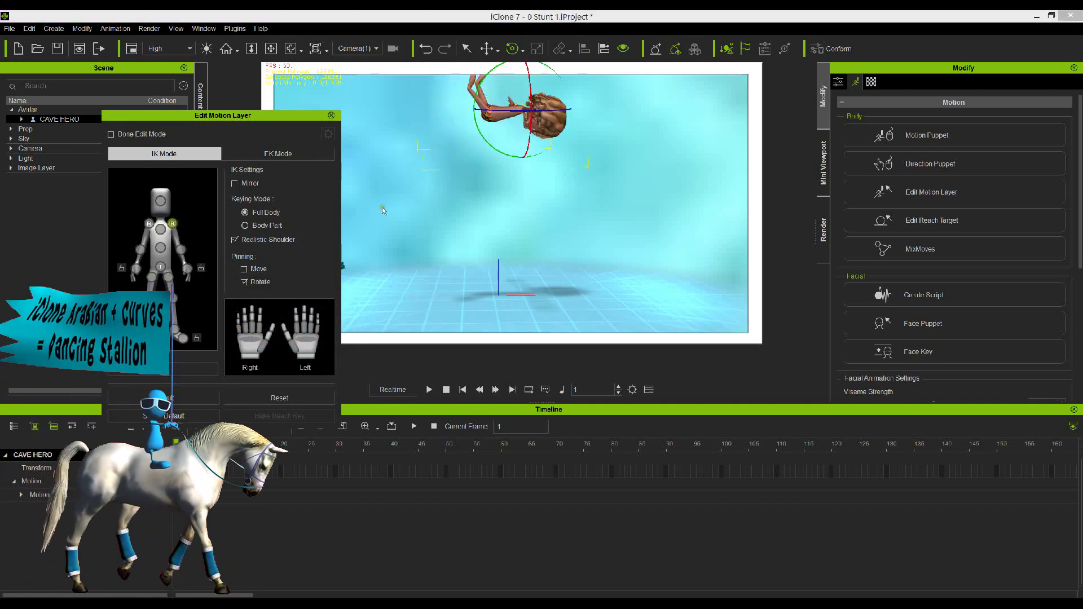
{"action": "left_click", "coordinate": [234, 183]}
{"action": "left_click", "coordinate": [545, 101]}
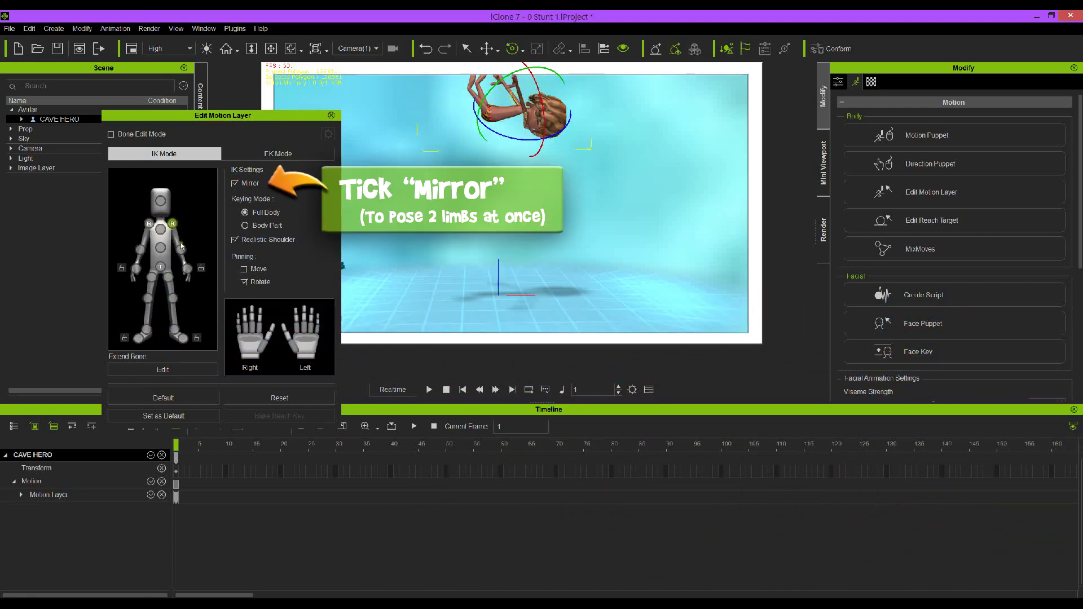
{"action": "left_click", "coordinate": [499, 80]}
{"action": "left_click_drag", "start_coordinate": [523, 83], "coordinate": [486, 79]}
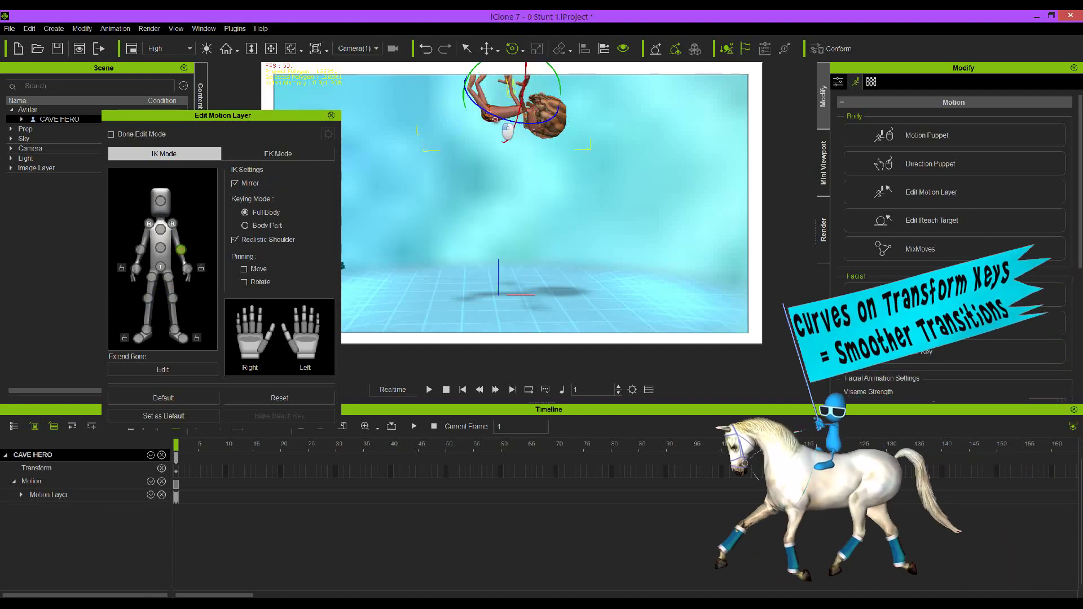
{"action": "left_click", "coordinate": [501, 85]}
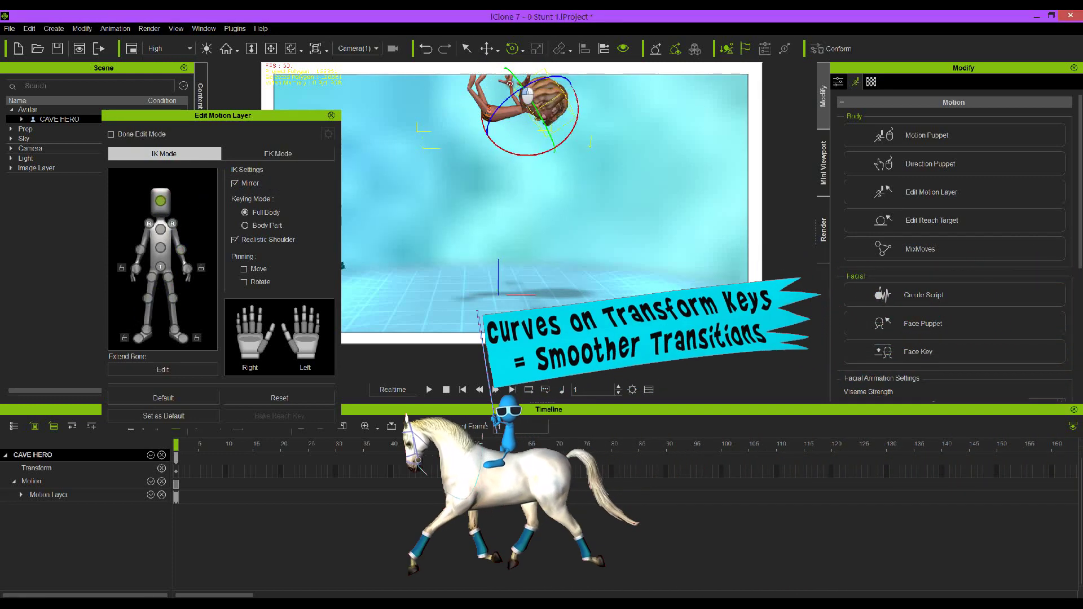
{"action": "left_click_drag", "start_coordinate": [500, 84], "coordinate": [572, 86]}
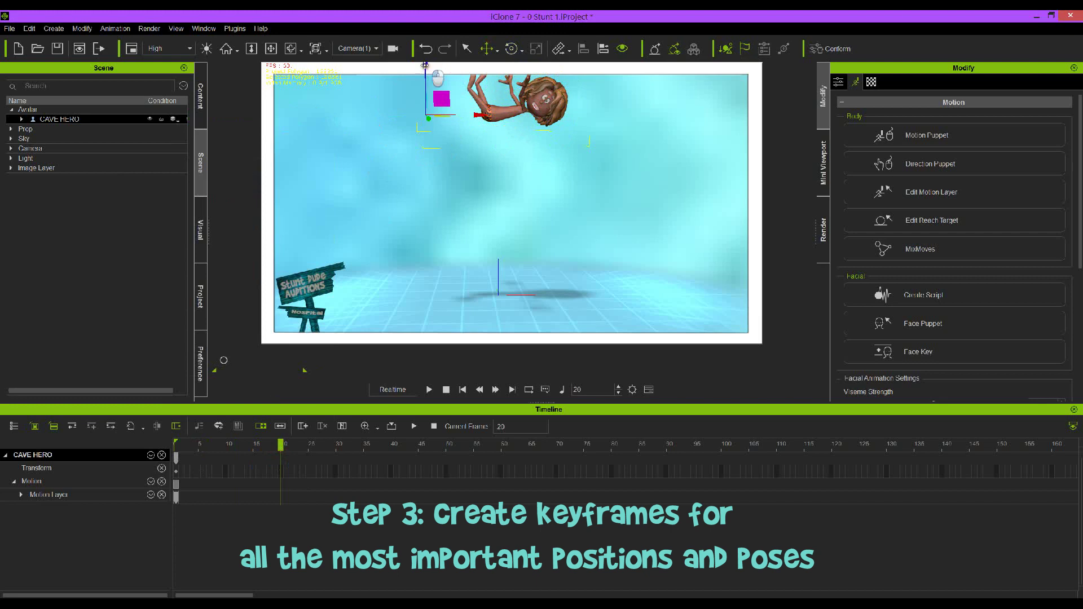
- At frame 20, lower the avatar straight down onto the floor
{"action": "left_click_drag", "start_coordinate": [425, 65], "coordinate": [442, 244]}
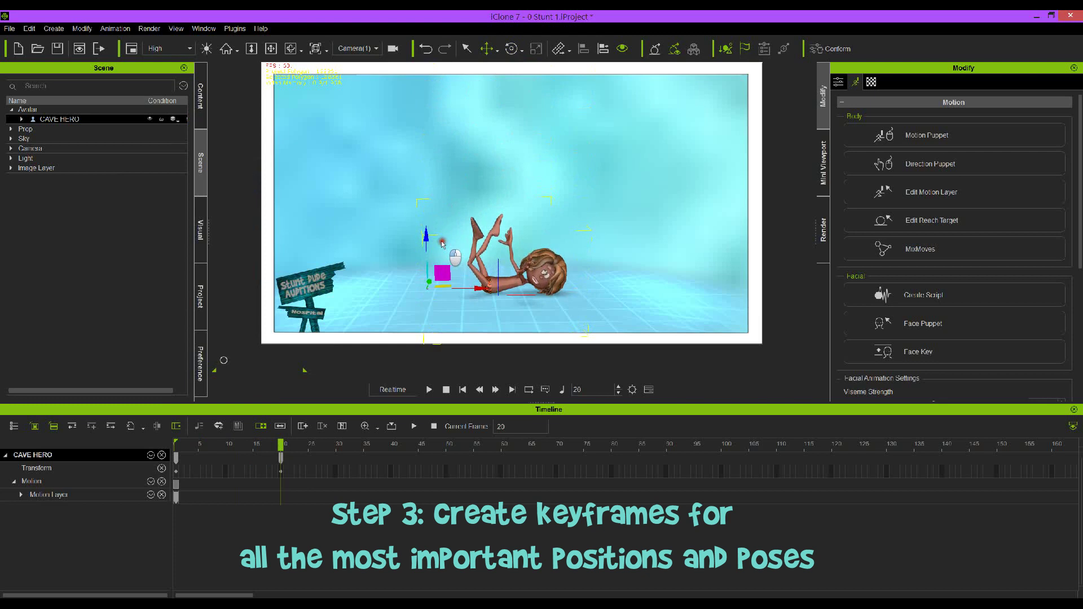
- At frame 24, use Edit Motion Layer to rotate the hips and knees so both legs lie straight along the floor
{"action": "left_click", "coordinate": [930, 194]}
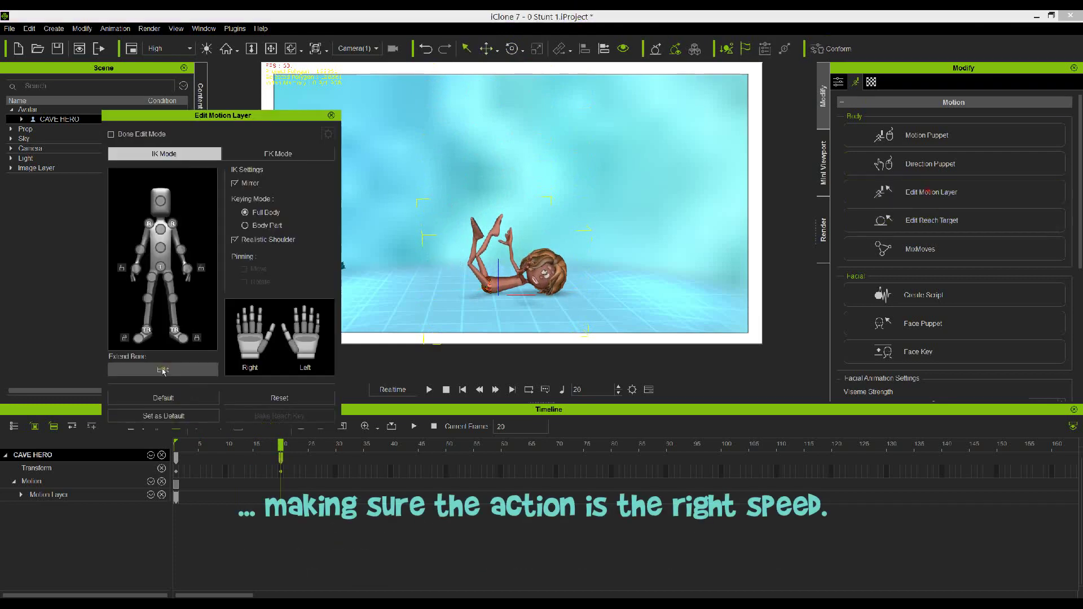
{"action": "left_click", "coordinate": [281, 468]}
{"action": "mouse_move", "coordinate": [281, 469]}
{"action": "left_mouse_down"}
{"action": "mouse_move", "coordinate": [265, 462]}
{"action": "mouse_move", "coordinate": [304, 450]}
{"action": "left_mouse_up"}
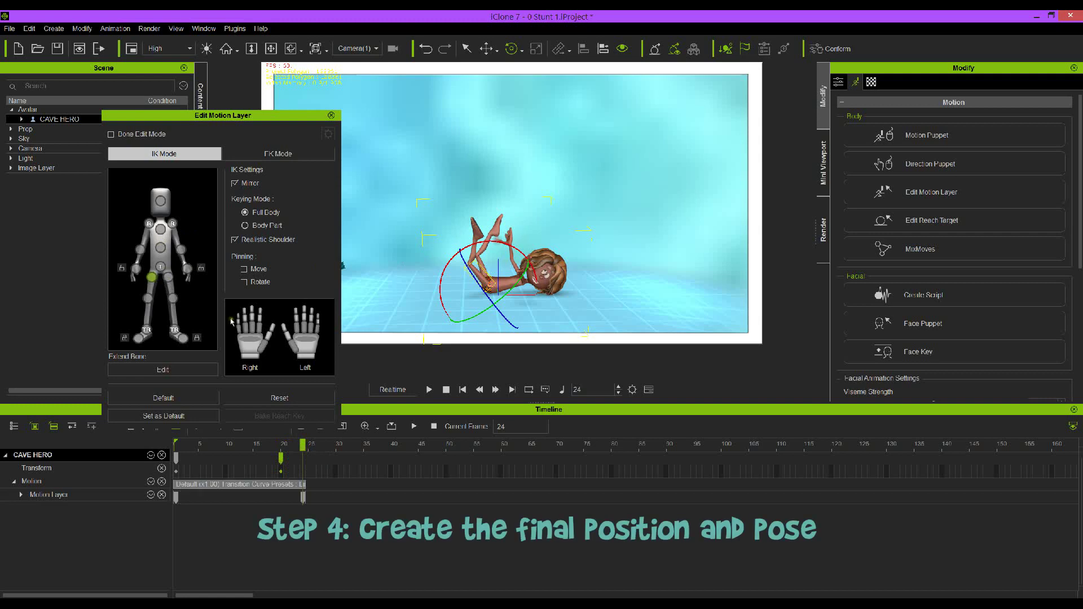
{"action": "left_click_drag", "start_coordinate": [481, 244], "coordinate": [458, 266]}
{"action": "left_click", "coordinate": [148, 299]}
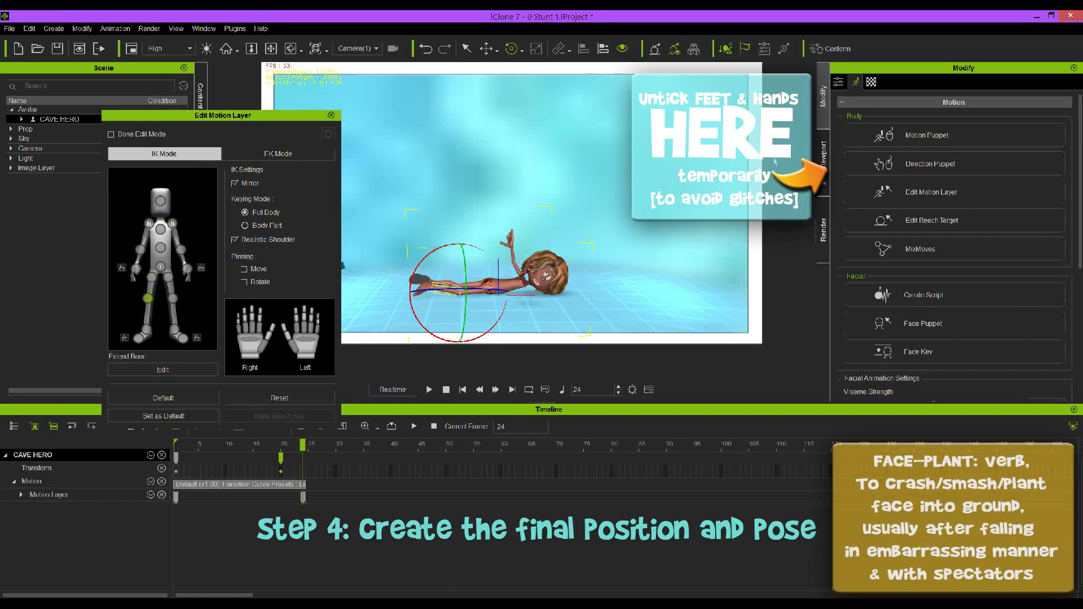
- Show the avatar's Foot Contact and Hand Contact settings, turn off Mirror, and rotate the feet individually
{"action": "left_click", "coordinate": [839, 80]}
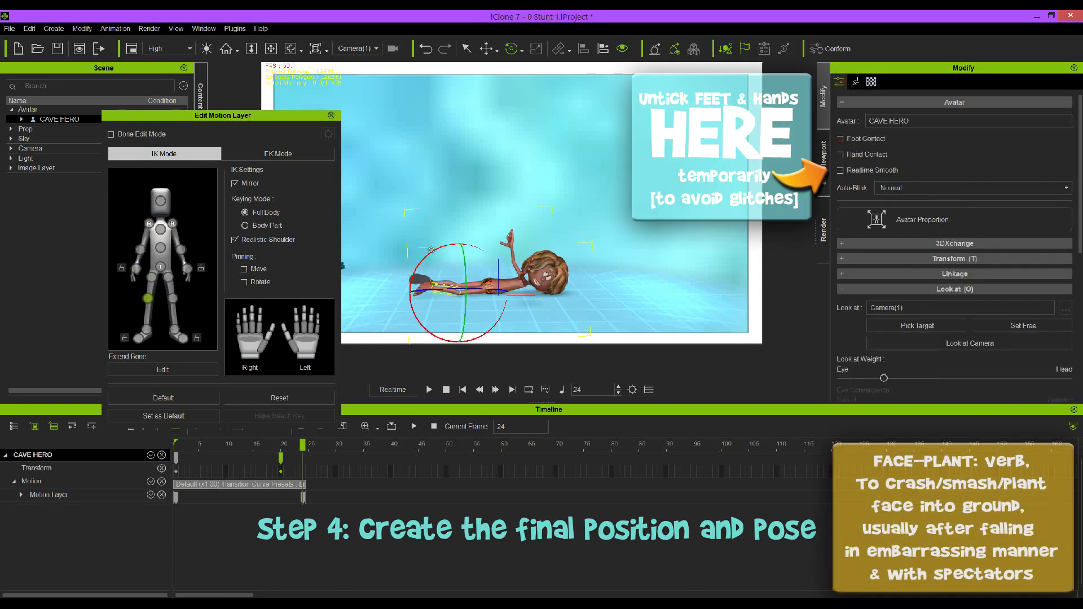
{"action": "left_click", "coordinate": [145, 330]}
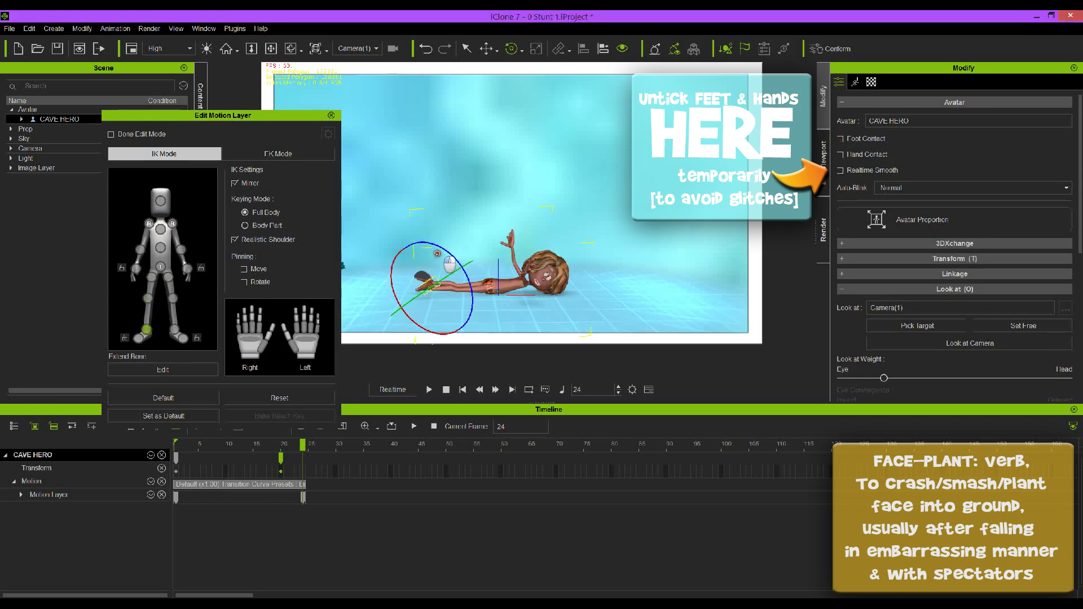
{"action": "left_click", "coordinate": [174, 330]}
{"action": "left_click", "coordinate": [235, 182]}
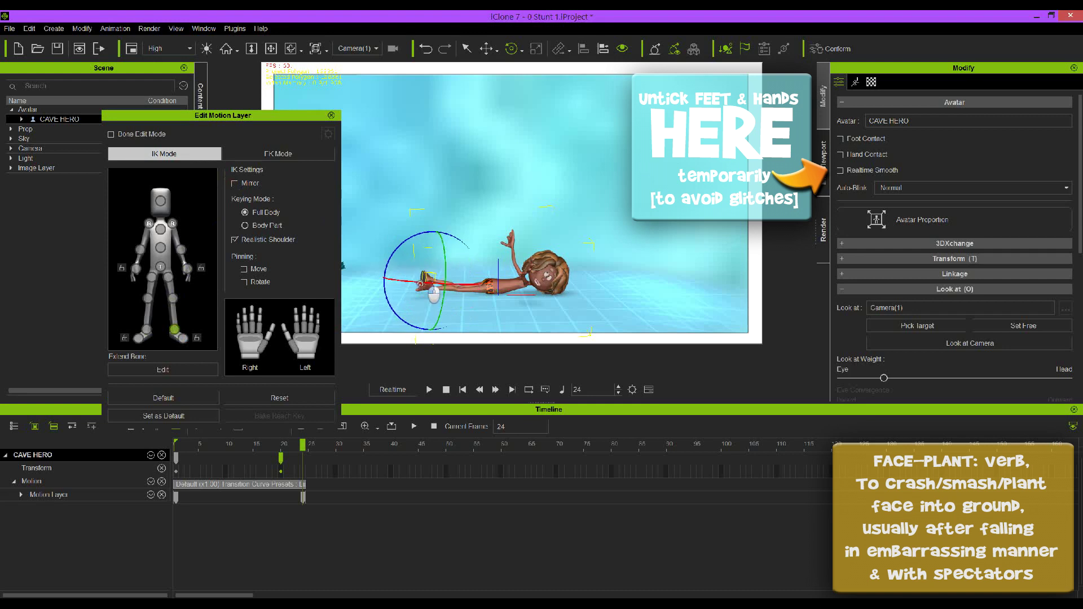
{"action": "left_click", "coordinate": [146, 331], "text": "ctrl"}
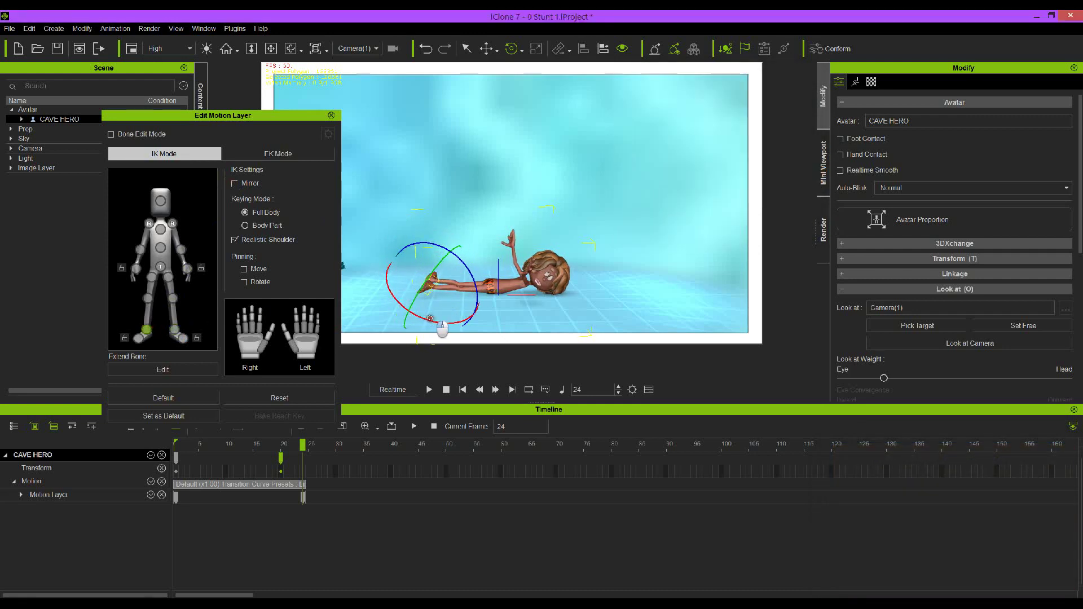
- Rotate the right thigh and knee to set the right leg flat on the floor, slightly apart from the left
{"action": "left_click", "coordinate": [150, 275]}
{"action": "left_click", "coordinate": [470, 304]}
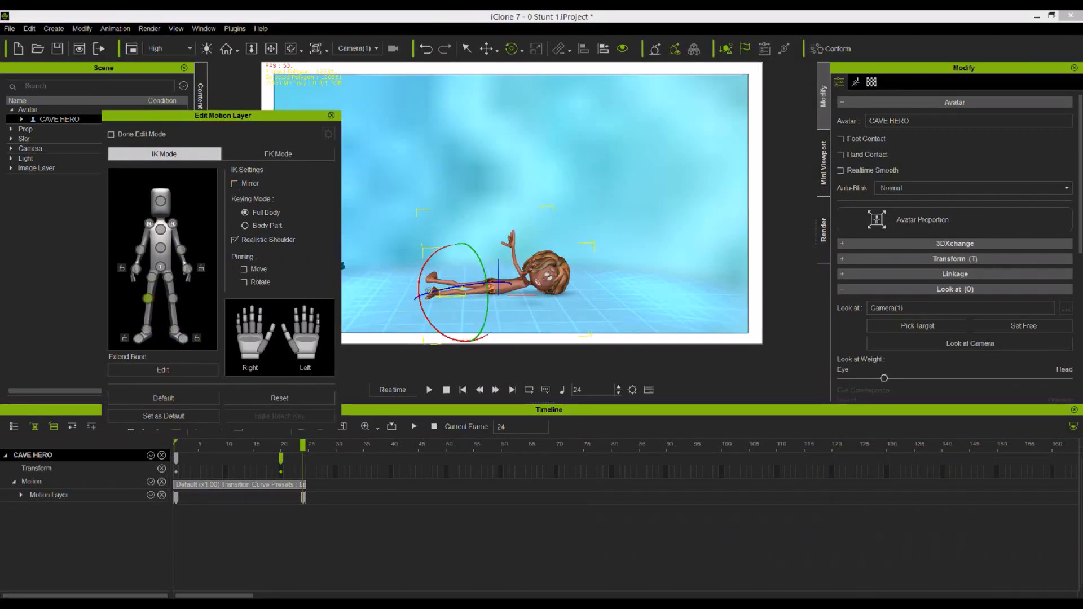
{"action": "left_click_drag", "start_coordinate": [444, 280], "coordinate": [440, 293]}
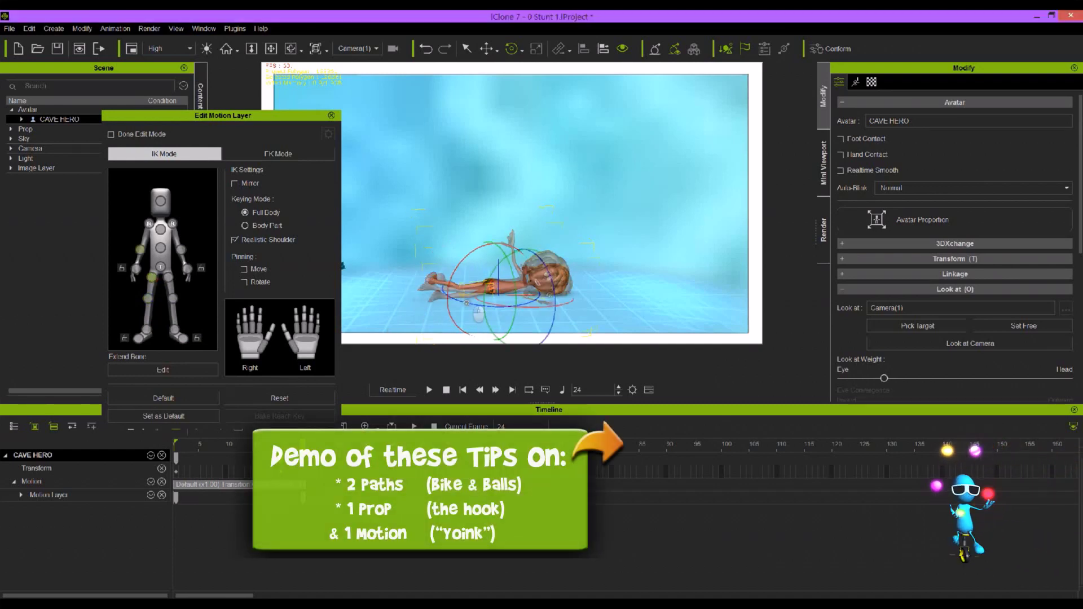
- Finish the face-down landing pose by laying both arms on the floor and adjusting the left foot and head, then close the editor
{"action": "left_click", "coordinate": [141, 250]}
{"action": "left_click", "coordinate": [510, 292]}
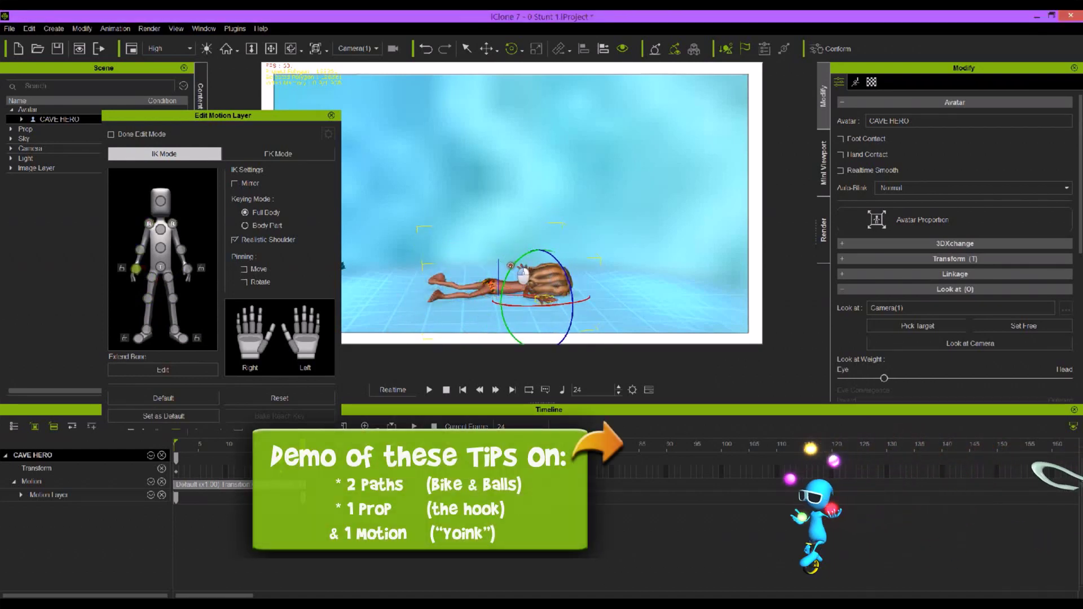
{"action": "left_click", "coordinate": [539, 274]}
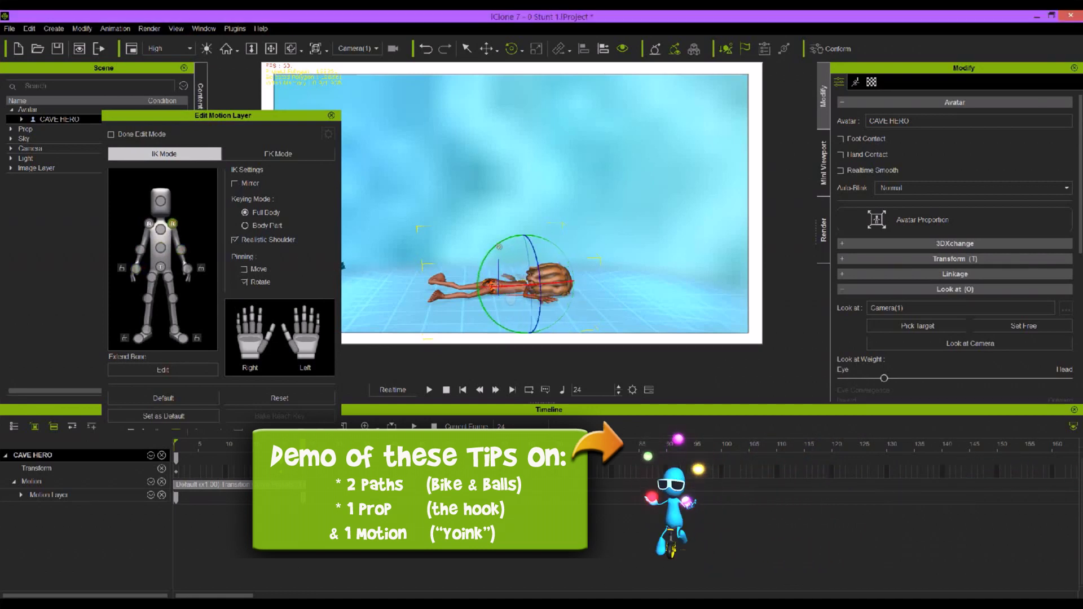
{"action": "left_click", "coordinate": [174, 331]}
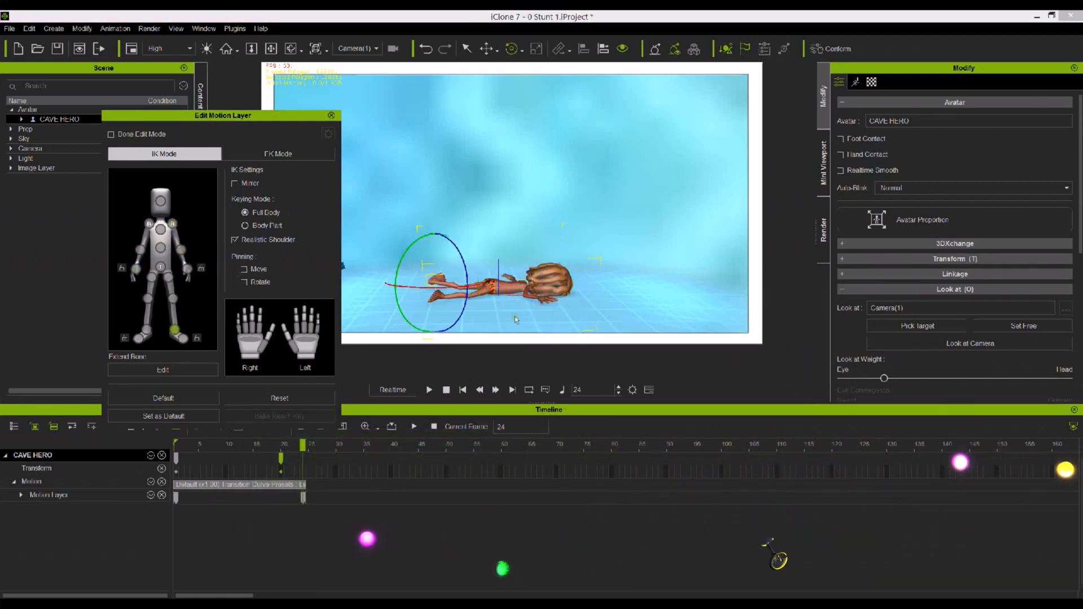
{"action": "left_click", "coordinate": [160, 201]}
{"action": "left_click", "coordinate": [331, 116]}
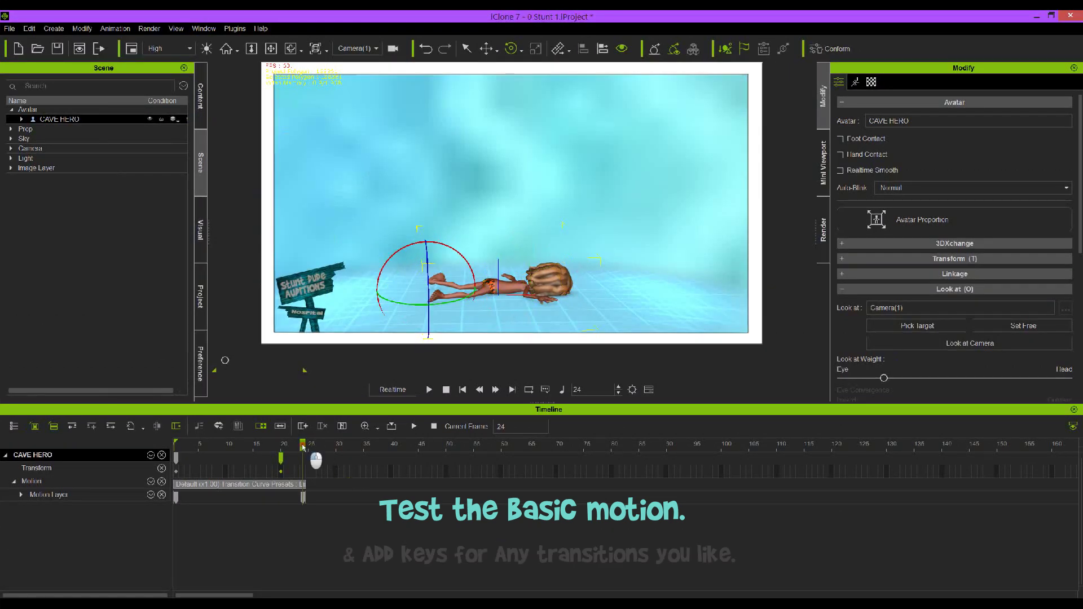
- Copy the Motion Layer key from frame 1 to frame 20 and scrub the timeline to check the fall
{"action": "left_click_drag", "start_coordinate": [311, 447], "coordinate": [281, 449]}
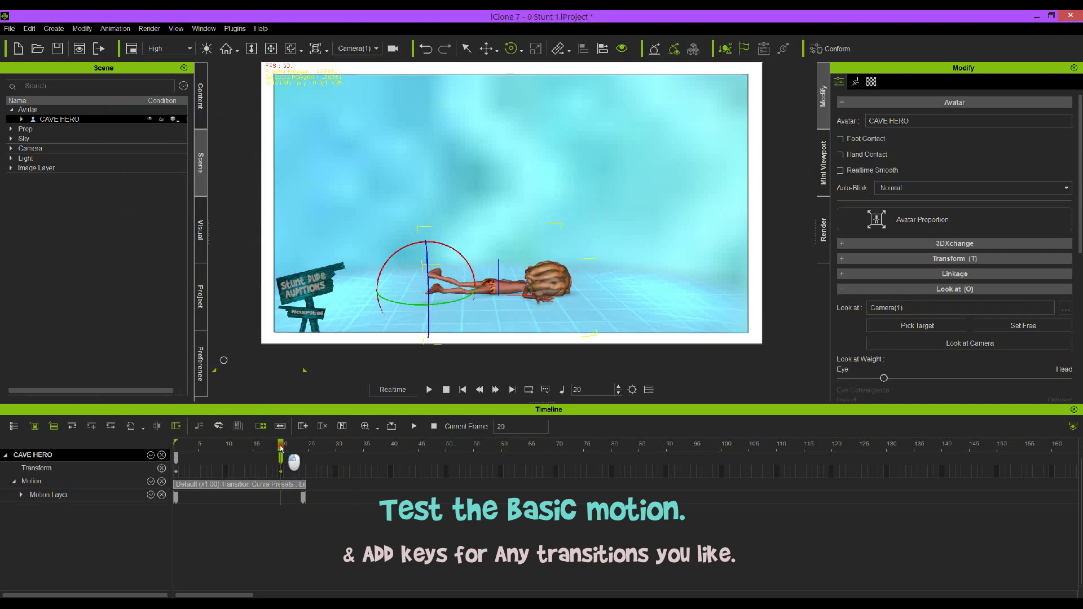
{"action": "left_click", "coordinate": [175, 497]}
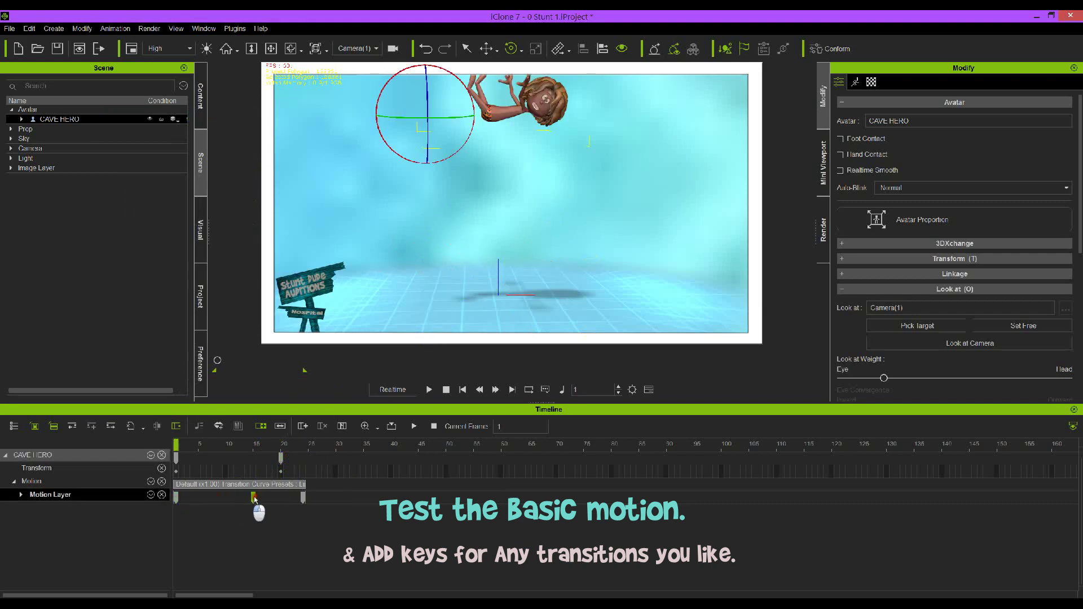
{"action": "left_click", "coordinate": [281, 498]}
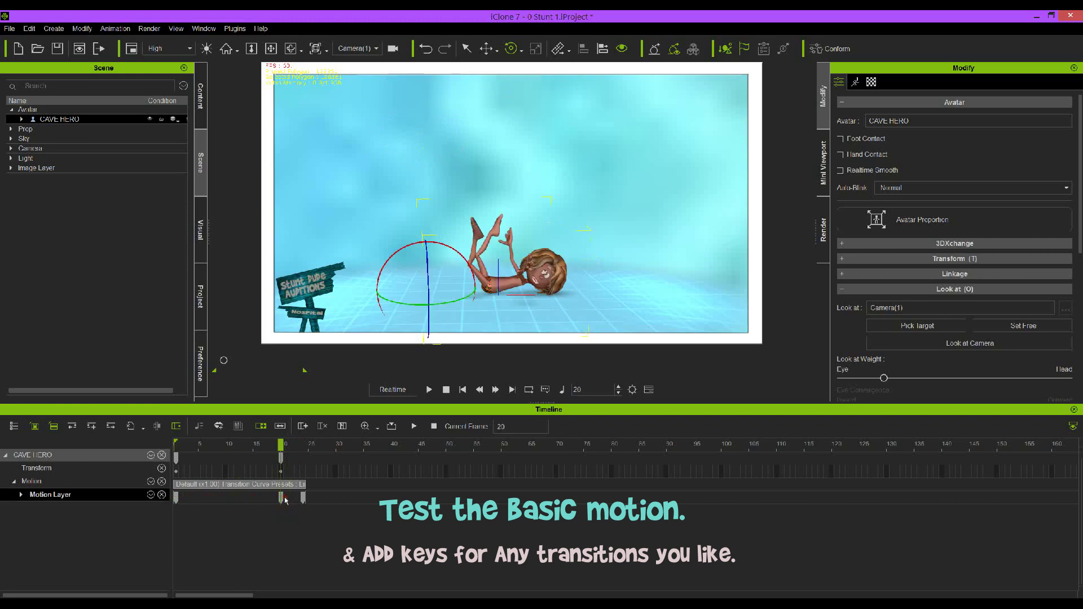
{"action": "left_click_drag", "start_coordinate": [281, 447], "coordinate": [176, 448]}
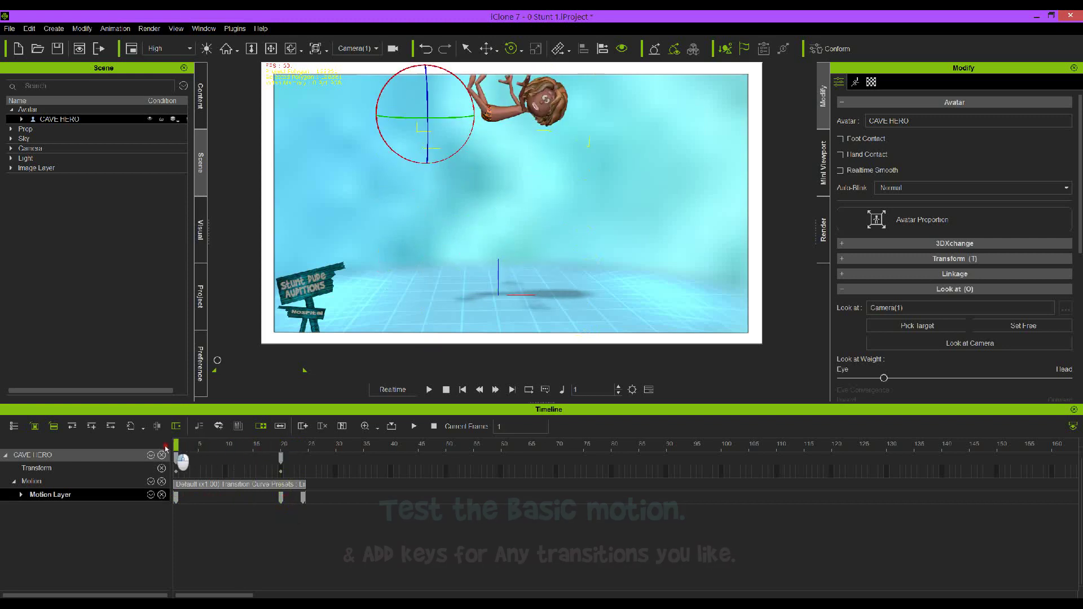
- Play the fall animation twice to judge the basic motion and stop playback
{"action": "left_click", "coordinate": [428, 389]}
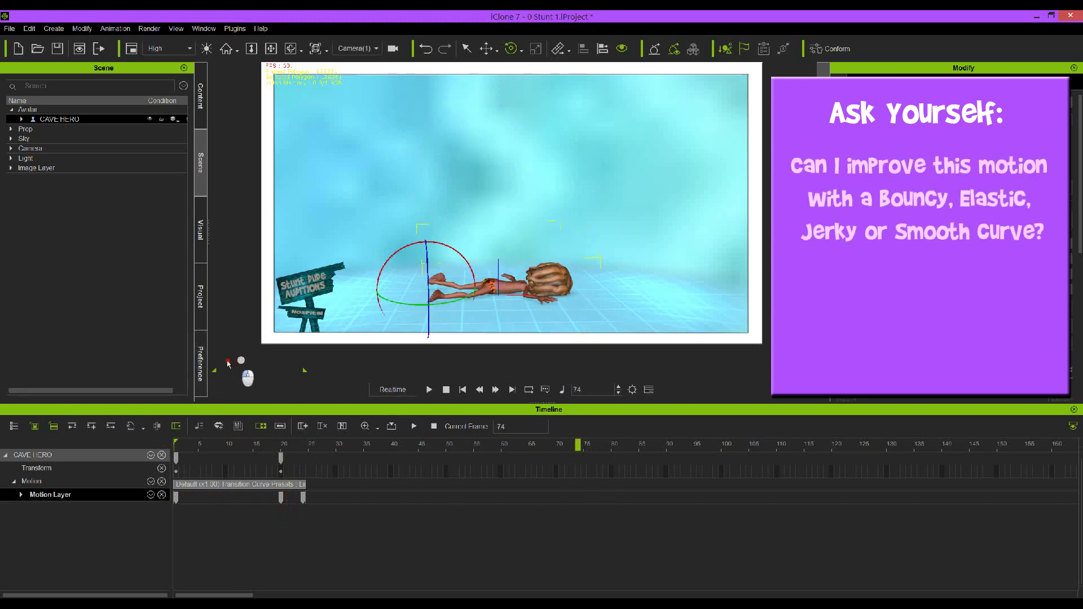
{"action": "left_click", "coordinate": [429, 389]}
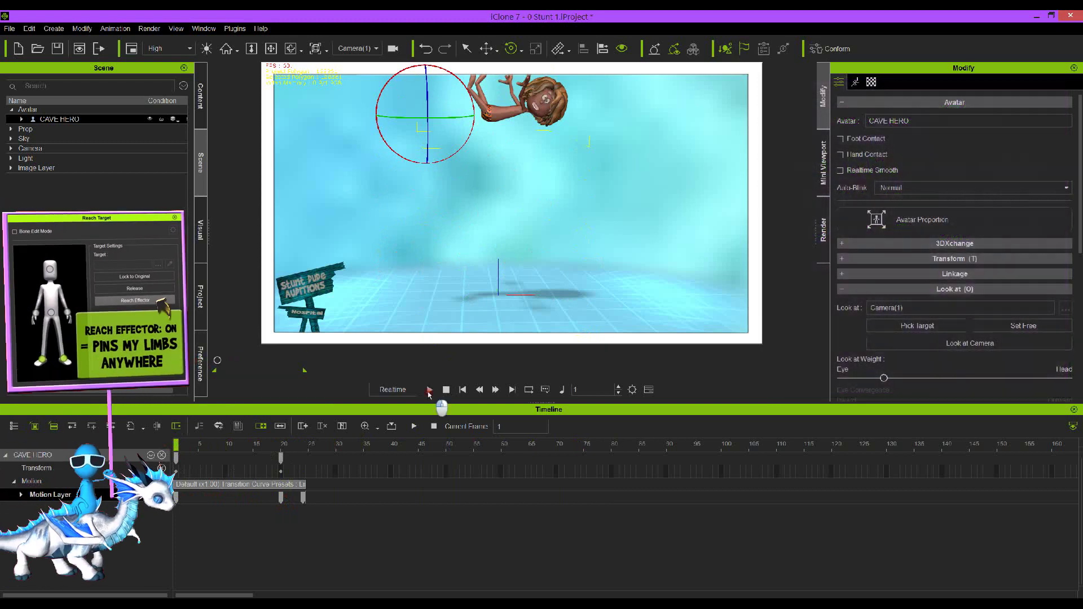
{"action": "left_click", "coordinate": [429, 389]}
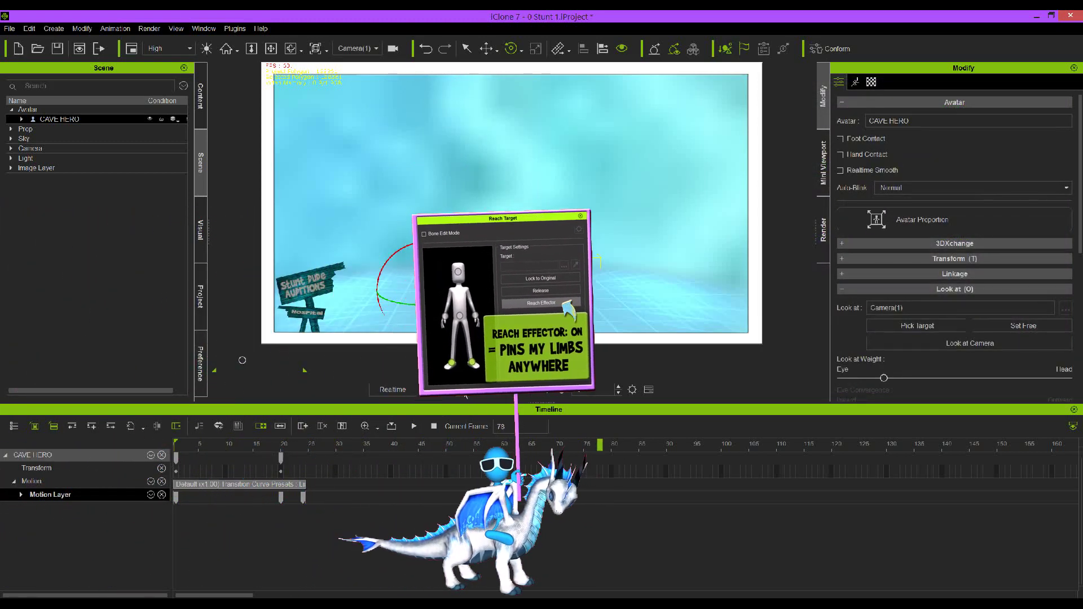
{"action": "left_click", "coordinate": [445, 389]}
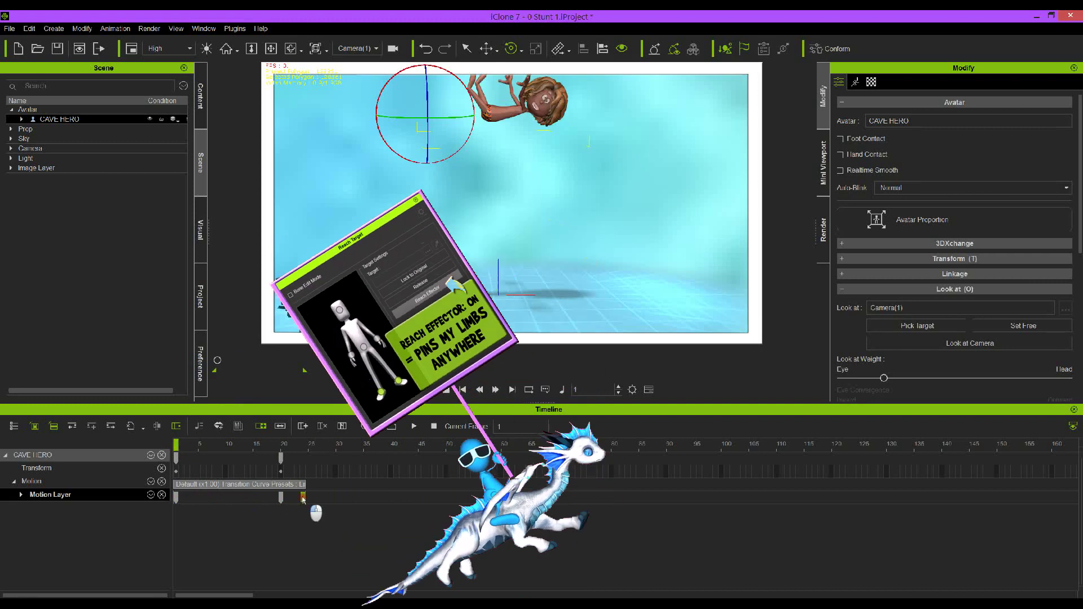
- Select the Motion Layer key at frame 24, open the Curve Editor plug-in, and make room for it beside a larger viewport
{"action": "left_click", "coordinate": [303, 497]}
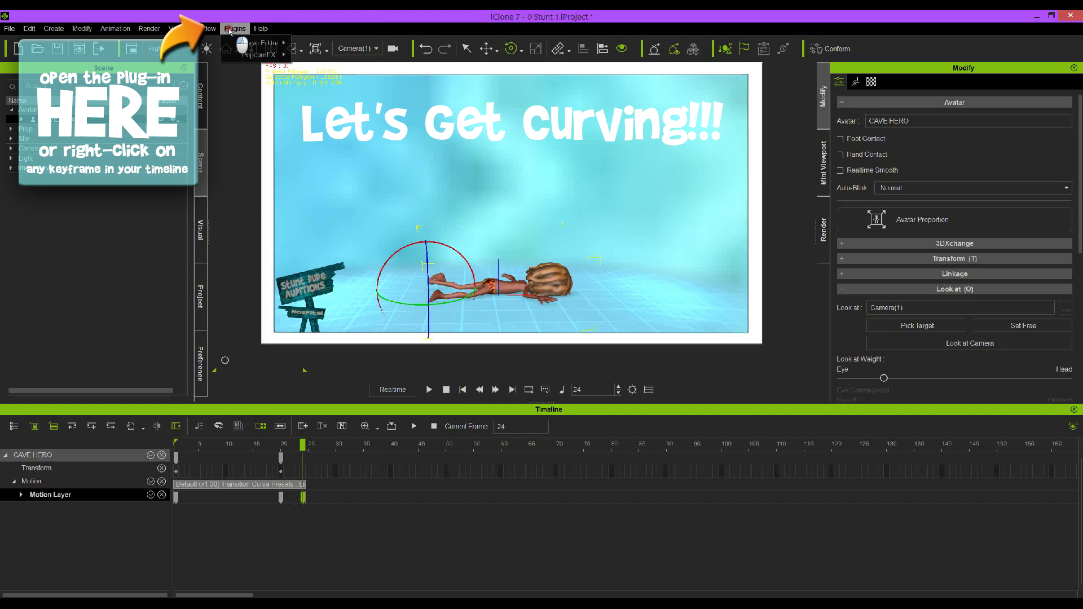
{"action": "mouse_move", "coordinate": [246, 43]}
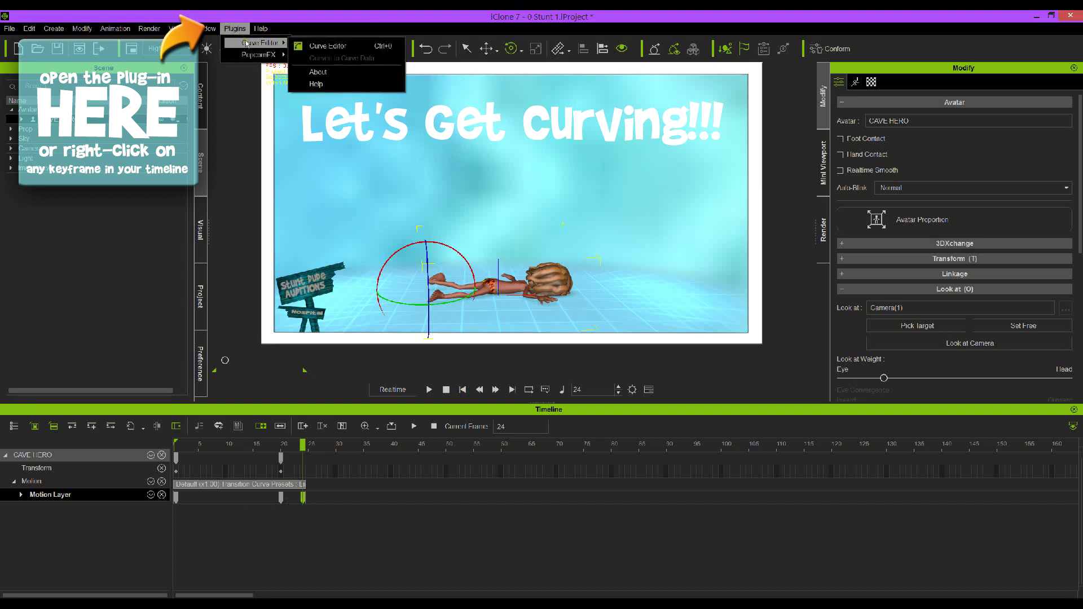
{"action": "left_click", "coordinate": [316, 45]}
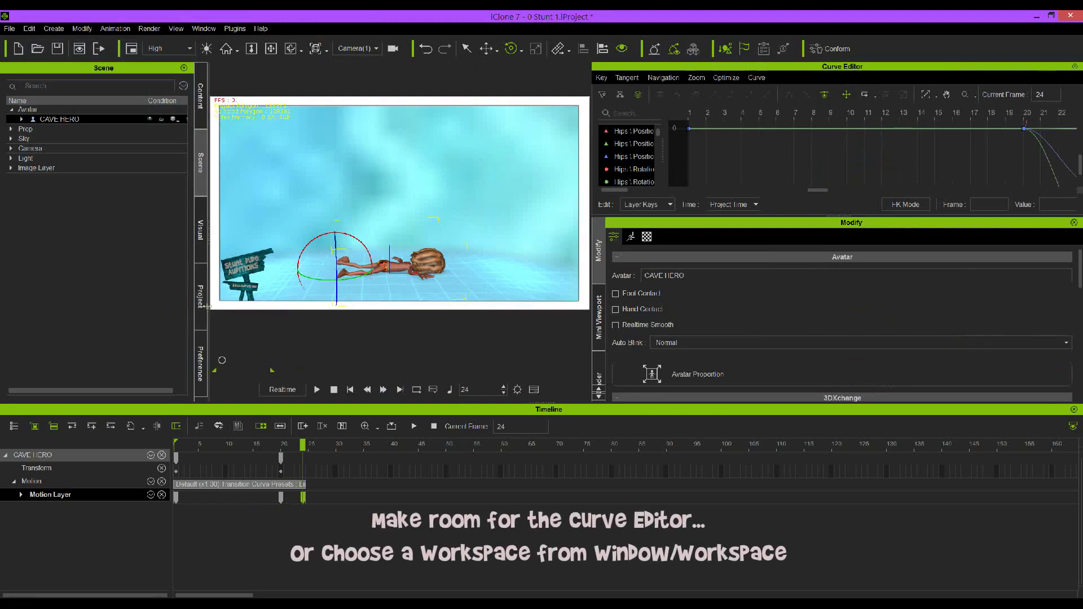
{"action": "left_click_drag", "start_coordinate": [208, 306], "coordinate": [103, 300]}
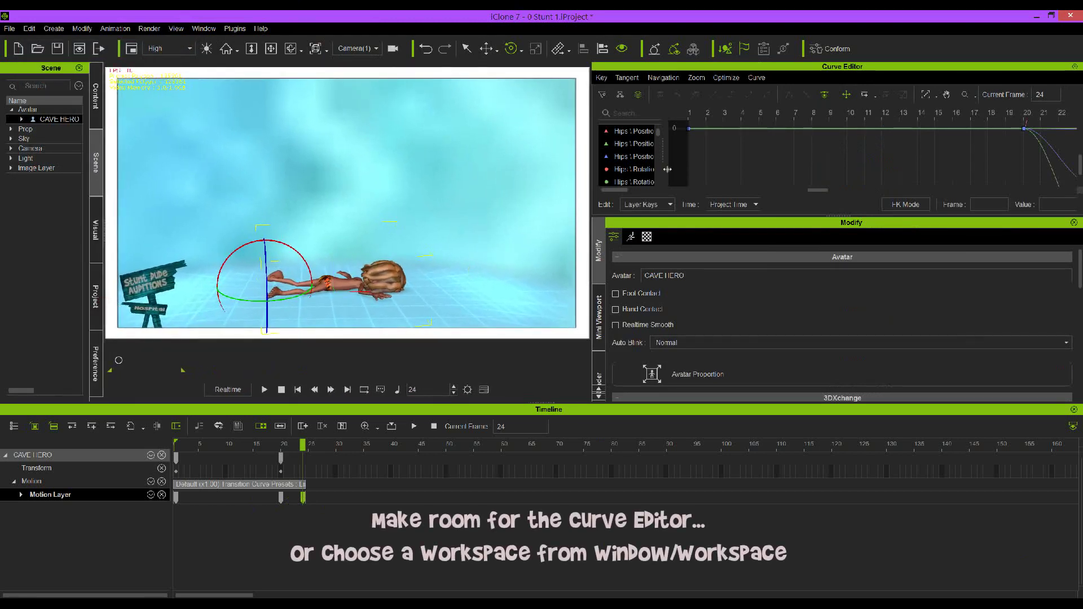
{"action": "left_click_drag", "start_coordinate": [764, 218], "coordinate": [765, 350]}
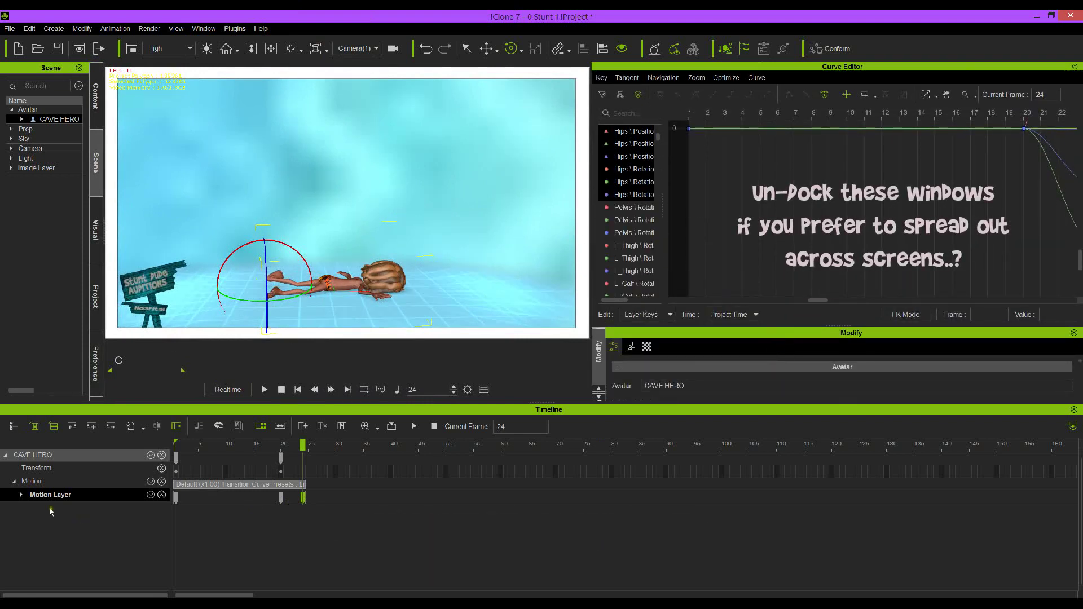
- Expand the Motion Layer in the timeline and close the unused Extended, RFingers, LFingers and Torso tracks, adjusting the timeline height to fit
{"action": "left_click", "coordinate": [21, 495]}
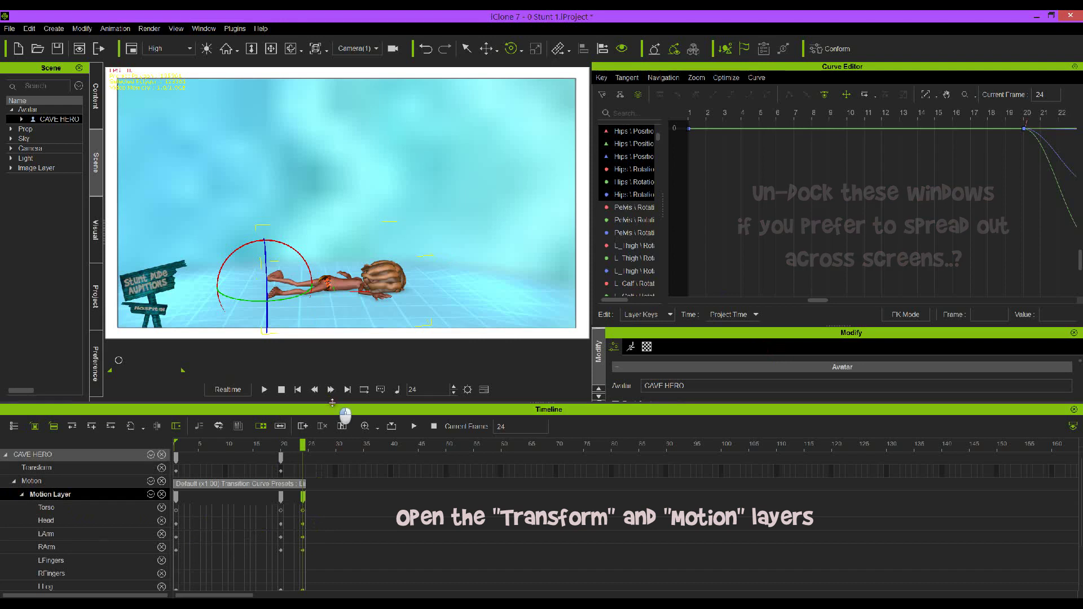
{"action": "left_click_drag", "start_coordinate": [332, 402], "coordinate": [333, 306]}
{"action": "left_click_drag", "start_coordinate": [333, 306], "coordinate": [334, 305]}
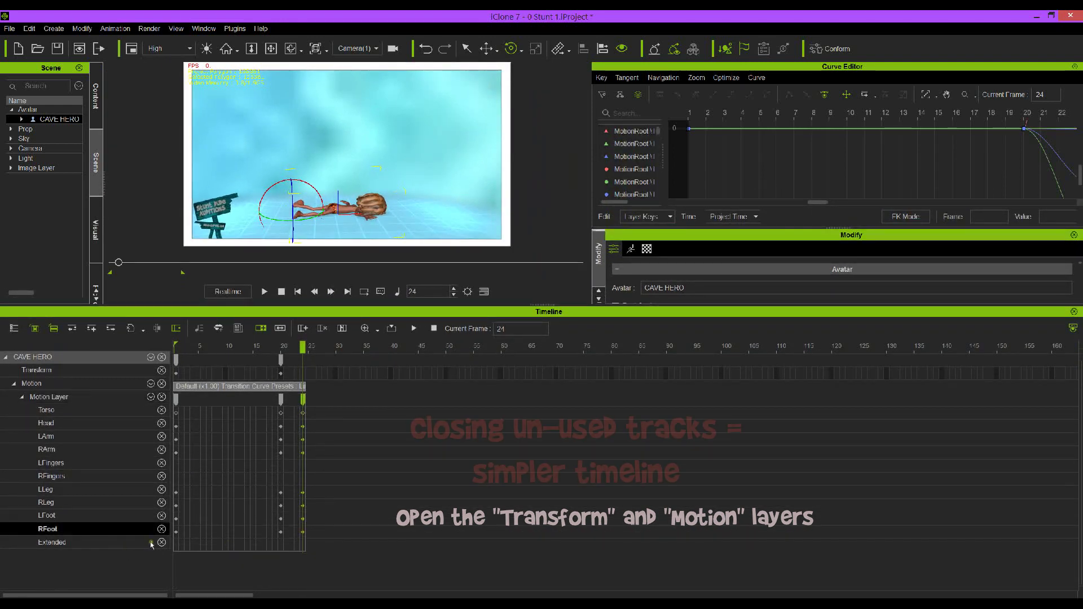
{"action": "left_click", "coordinate": [158, 545]}
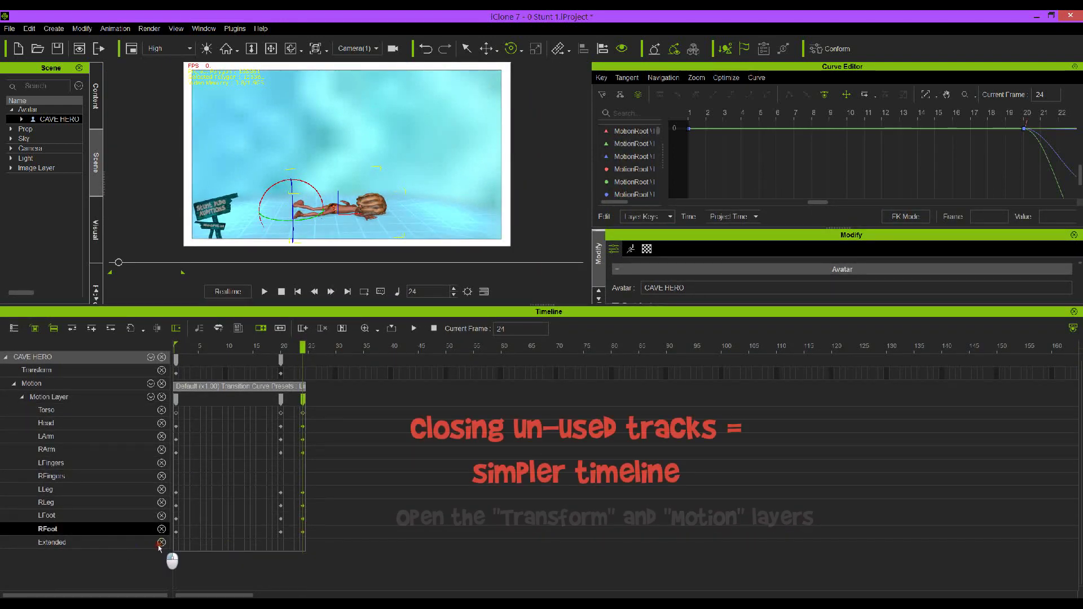
{"action": "left_click", "coordinate": [162, 476]}
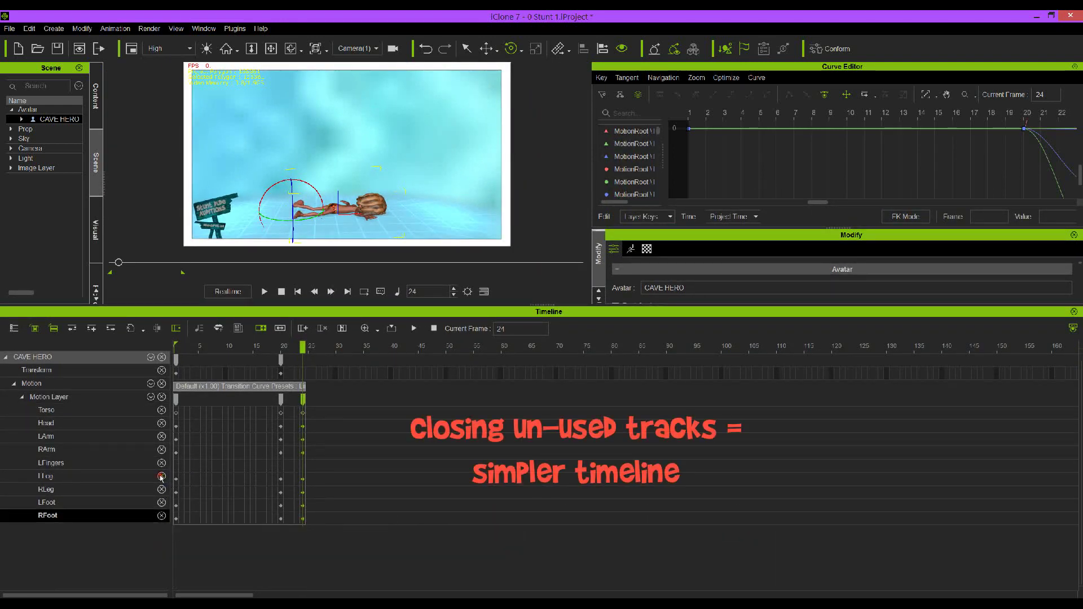
{"action": "left_click", "coordinate": [162, 464]}
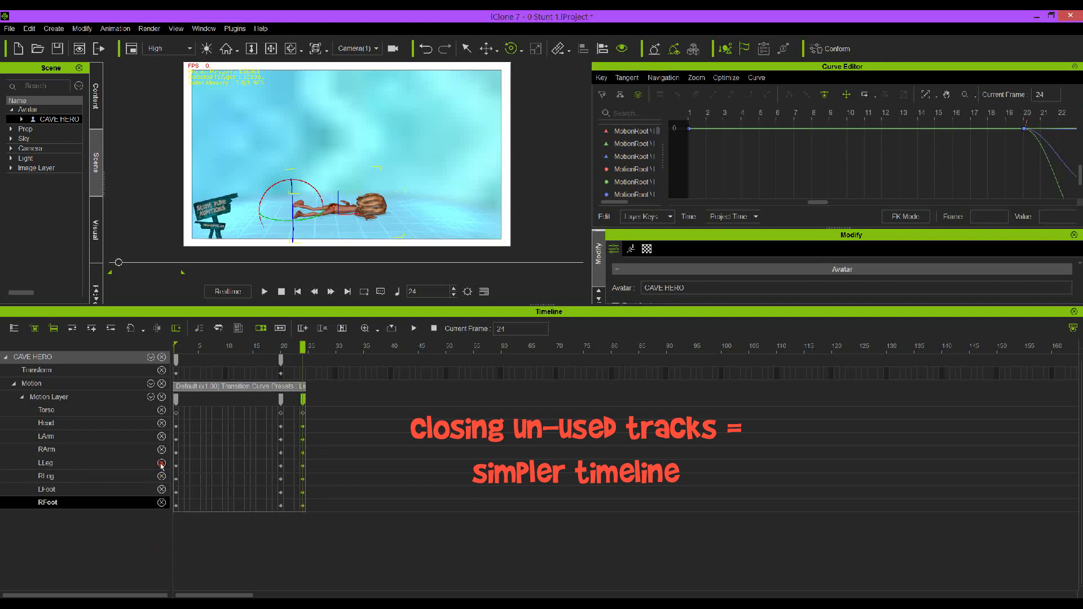
{"action": "left_click", "coordinate": [161, 410]}
{"action": "left_click_drag", "start_coordinate": [543, 305], "coordinate": [555, 383]}
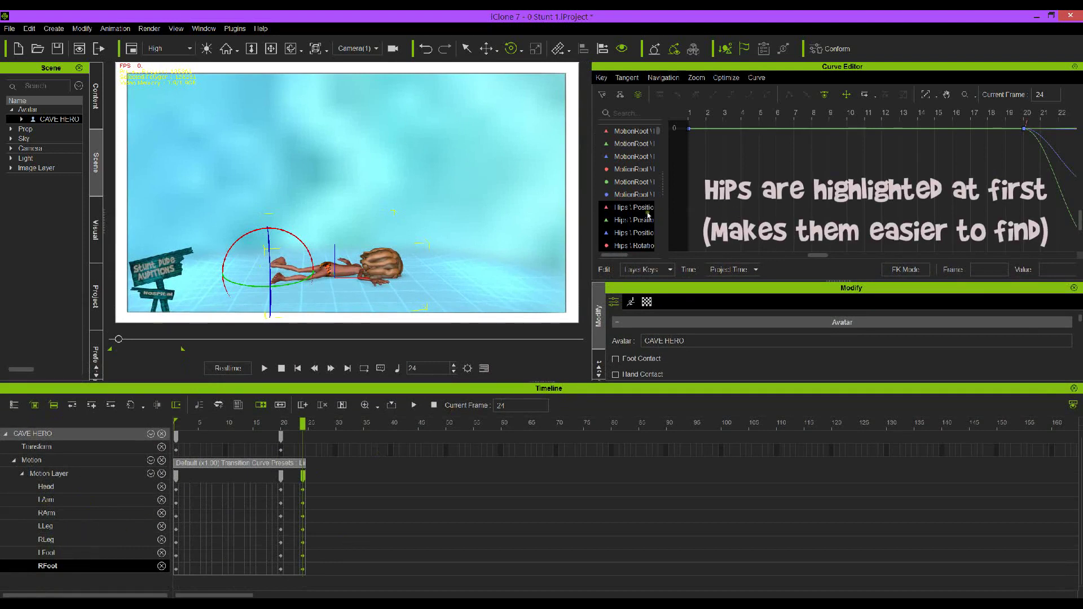
- Widen the Curve Editor's track list and bring the curve between frames 20 and 24 into view
{"action": "mouse_move", "coordinate": [662, 187]}
{"action": "left_mouse_down"}
{"action": "mouse_move", "coordinate": [691, 190]}
{"action": "mouse_move", "coordinate": [671, 187]}
{"action": "left_mouse_up"}
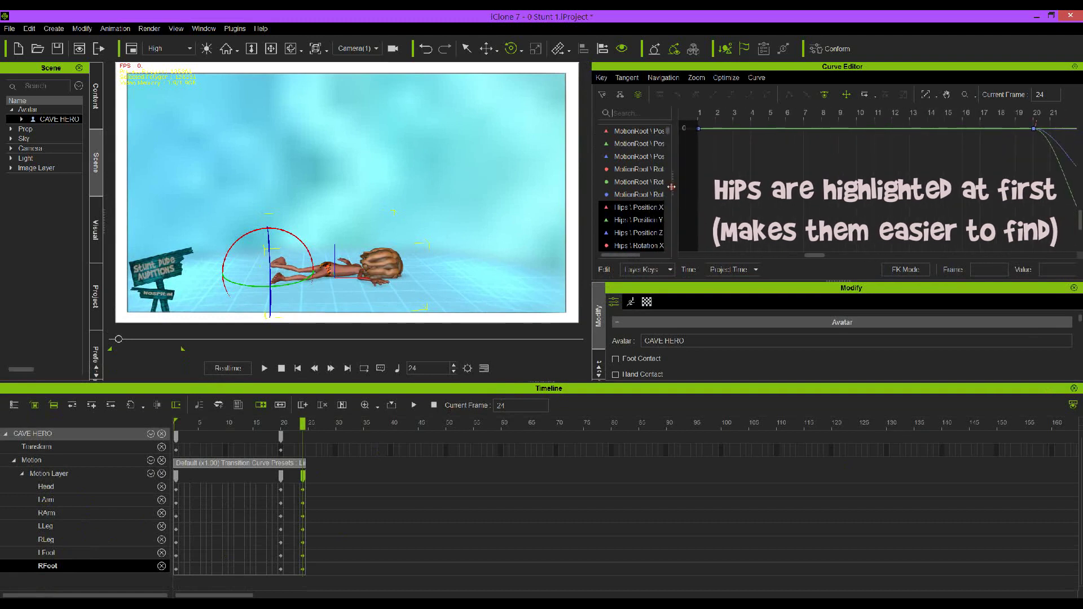
{"action": "left_click_drag", "start_coordinate": [814, 259], "coordinate": [830, 258]}
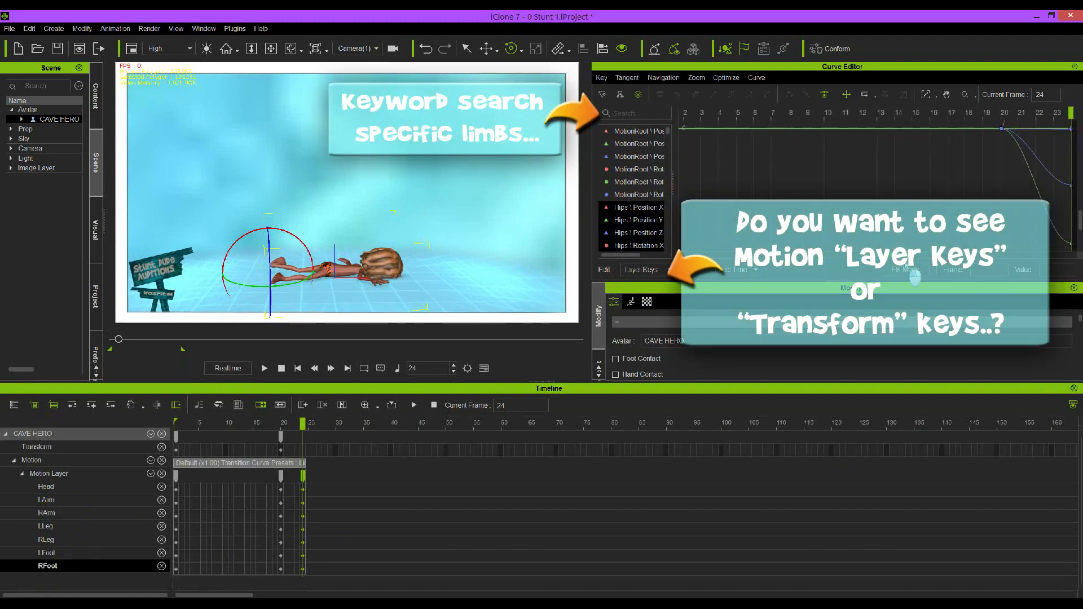
{"action": "left_click_drag", "start_coordinate": [925, 265], "coordinate": [1079, 281]}
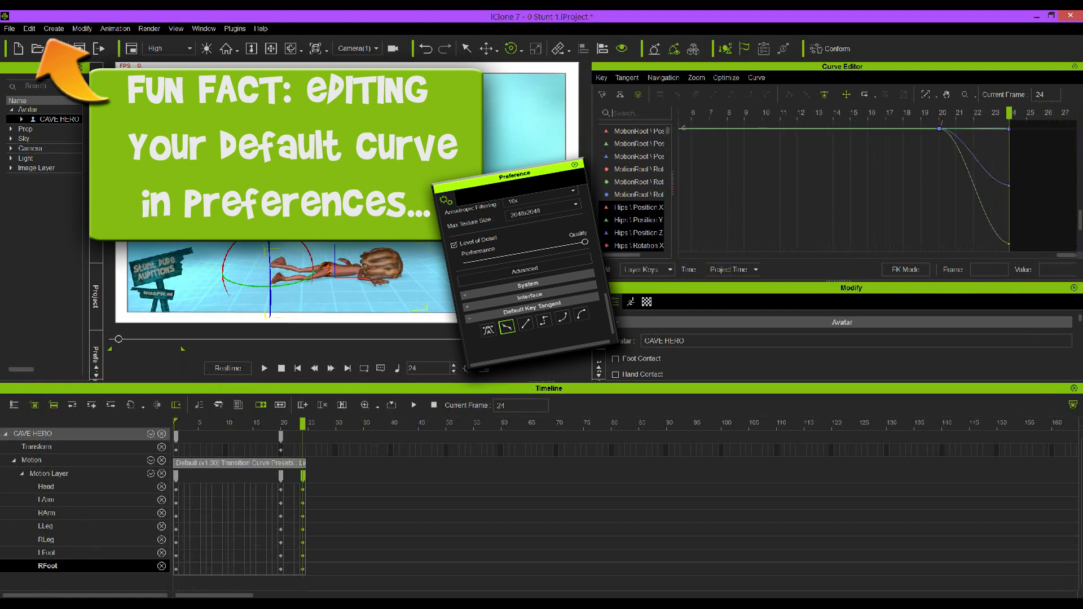
- Apply the End in a Bounce transition curve preset to the motion keys at frame 24 and scrub back to frame 1
{"action": "right_click", "coordinate": [304, 489]}
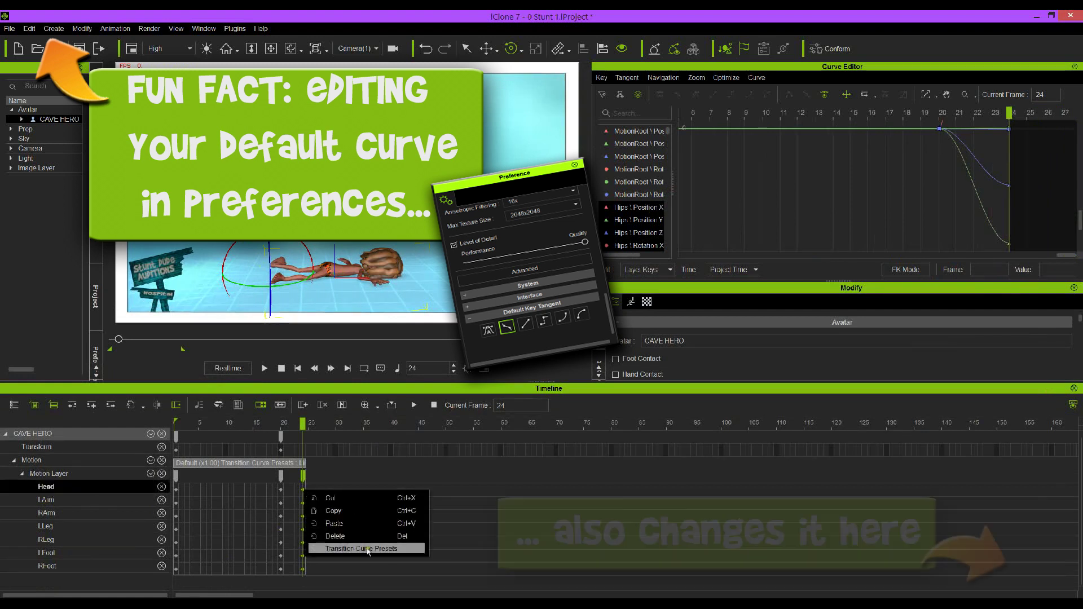
{"action": "left_click", "coordinate": [368, 550]}
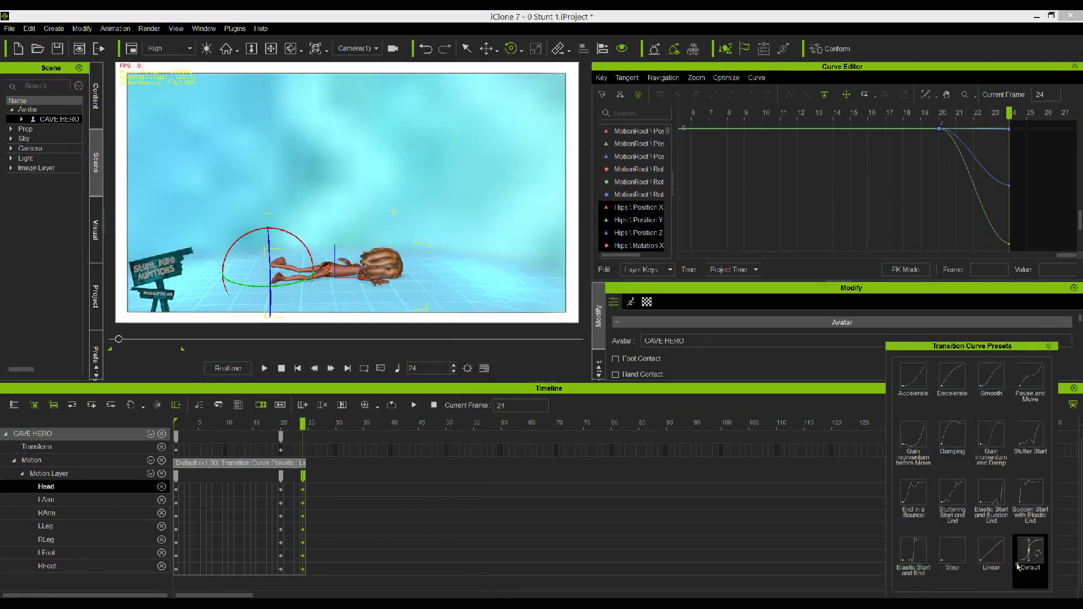
{"action": "left_click", "coordinate": [911, 495]}
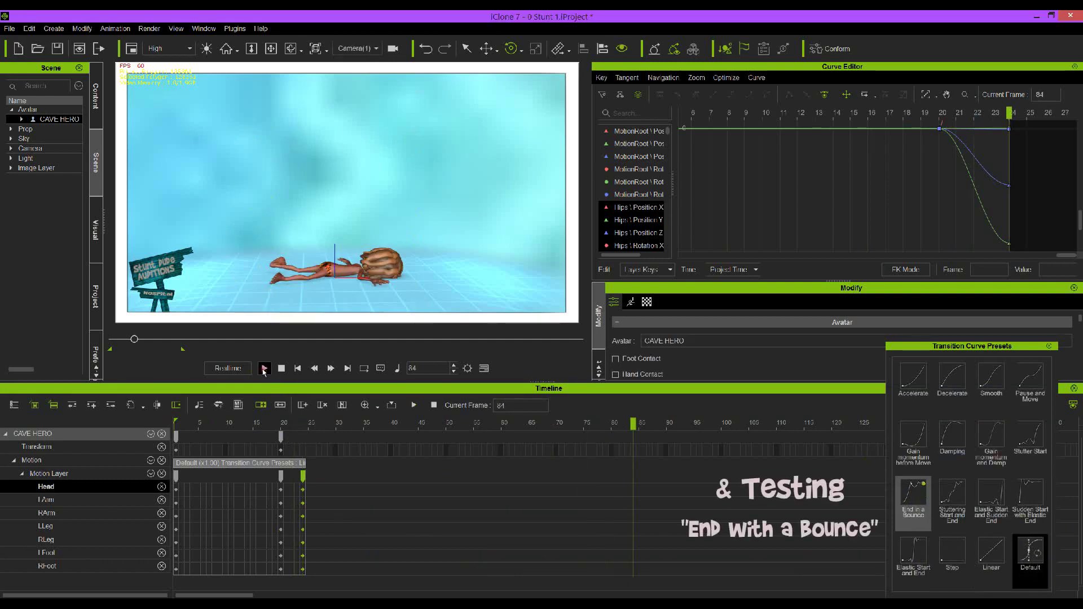
{"action": "left_click", "coordinate": [303, 476]}
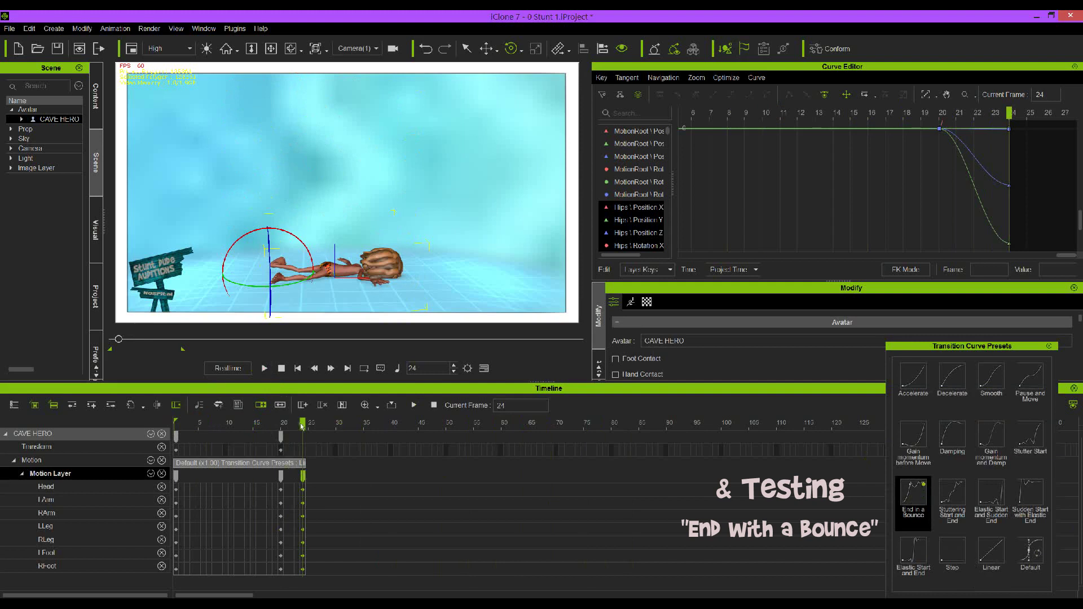
{"action": "left_click_drag", "start_coordinate": [303, 424], "coordinate": [133, 420]}
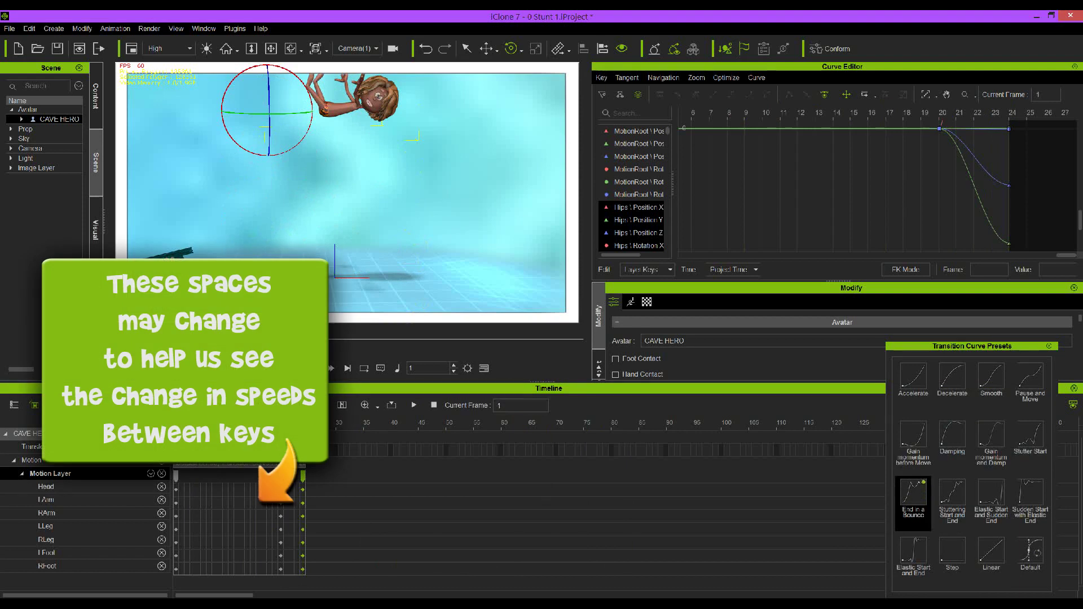
- Apply End in a Bounce to the head, arm, leg and foot keys at frame 20 and play the motion from the start
{"action": "left_click", "coordinate": [281, 490]}
{"action": "left_click", "coordinate": [281, 502]}
{"action": "left_click", "coordinate": [281, 515]}
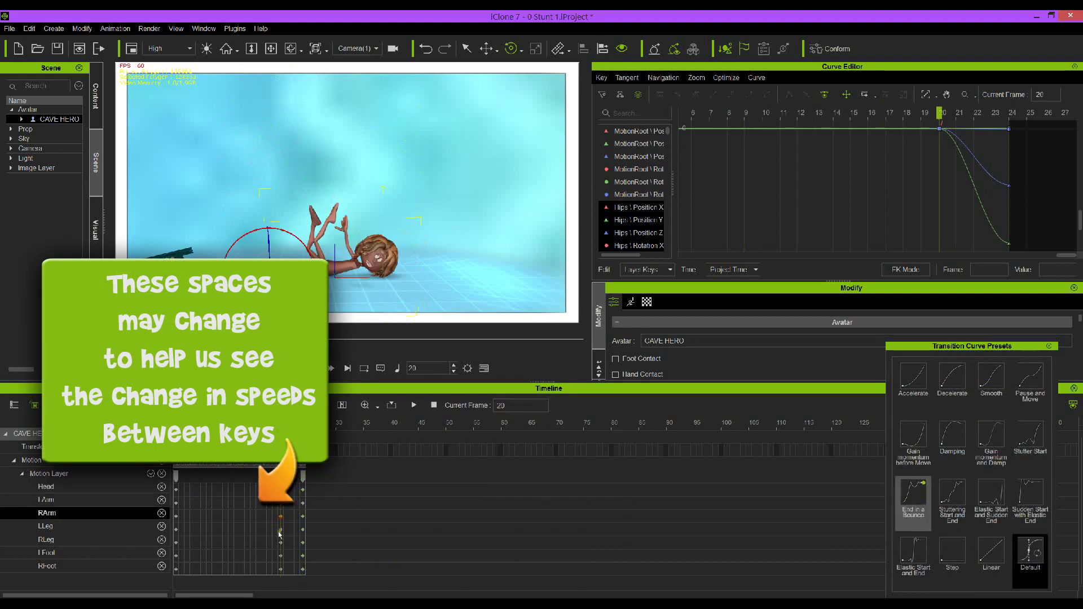
{"action": "left_click", "coordinate": [281, 529]}
{"action": "left_click", "coordinate": [281, 542]}
{"action": "left_click", "coordinate": [280, 555]}
{"action": "left_click", "coordinate": [281, 568]}
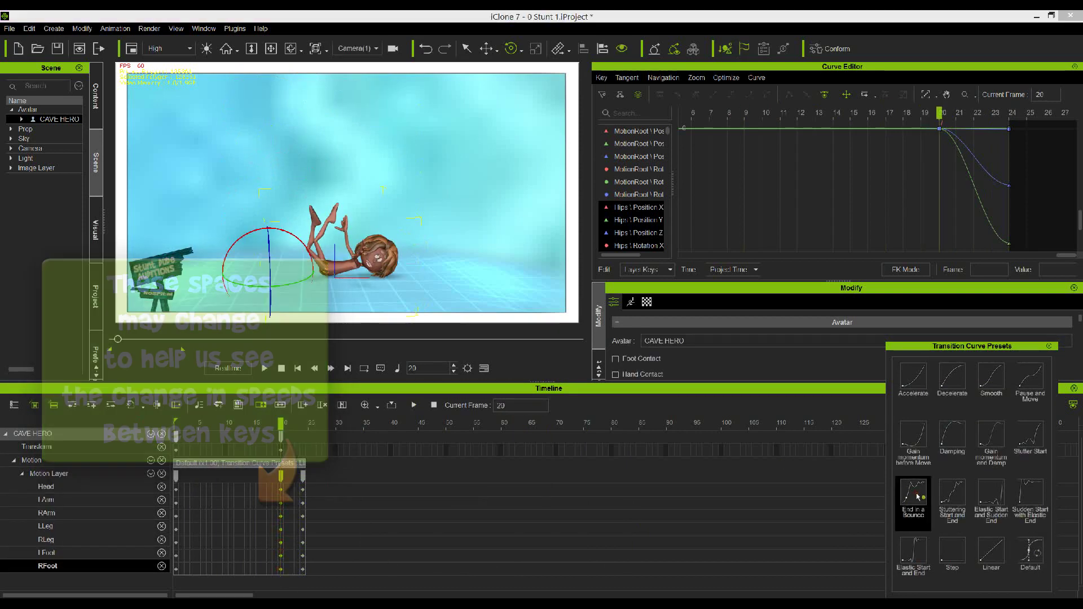
{"action": "left_click", "coordinate": [298, 424]}
{"action": "left_click_drag", "start_coordinate": [297, 426], "coordinate": [181, 431]}
{"action": "left_click", "coordinate": [264, 369]}
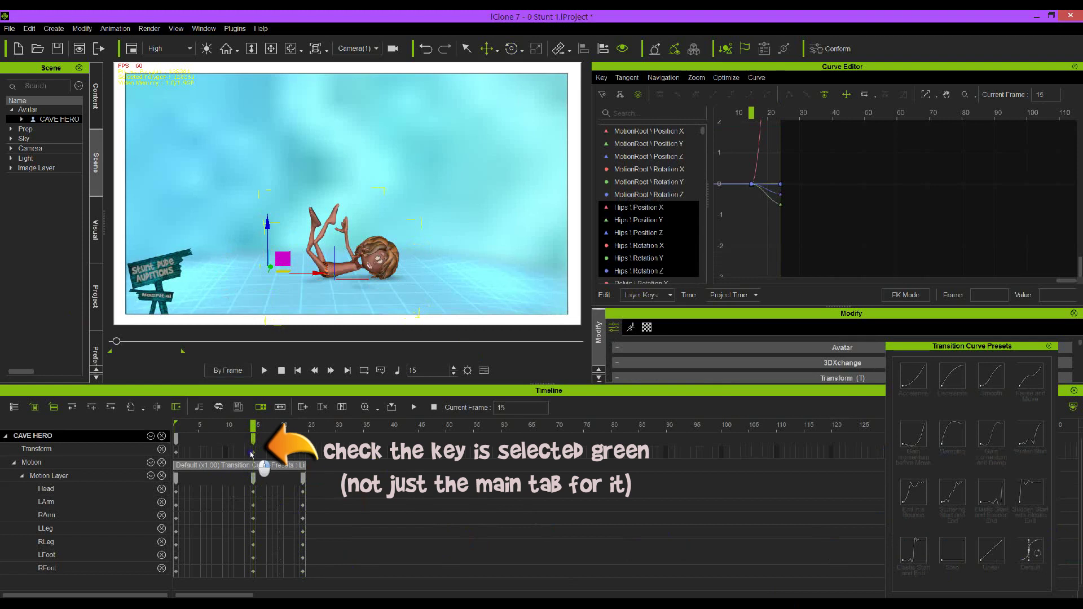
- Apply End in a Bounce to the Transform key at frame 15 and the Motion Layer key at frame 24, and play the result
{"action": "left_click", "coordinate": [251, 453]}
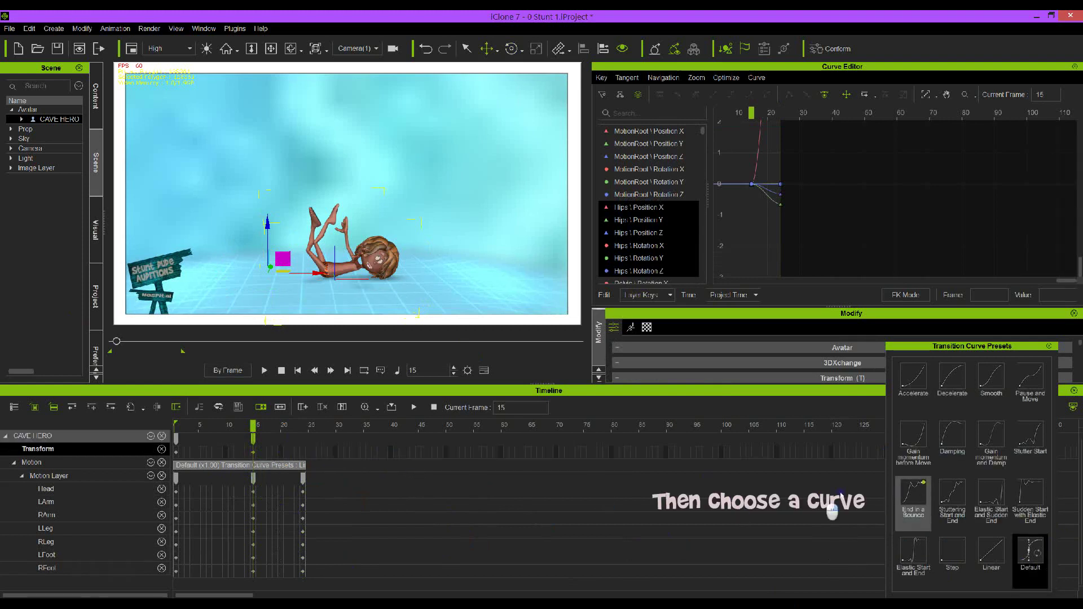
{"action": "left_click", "coordinate": [913, 489]}
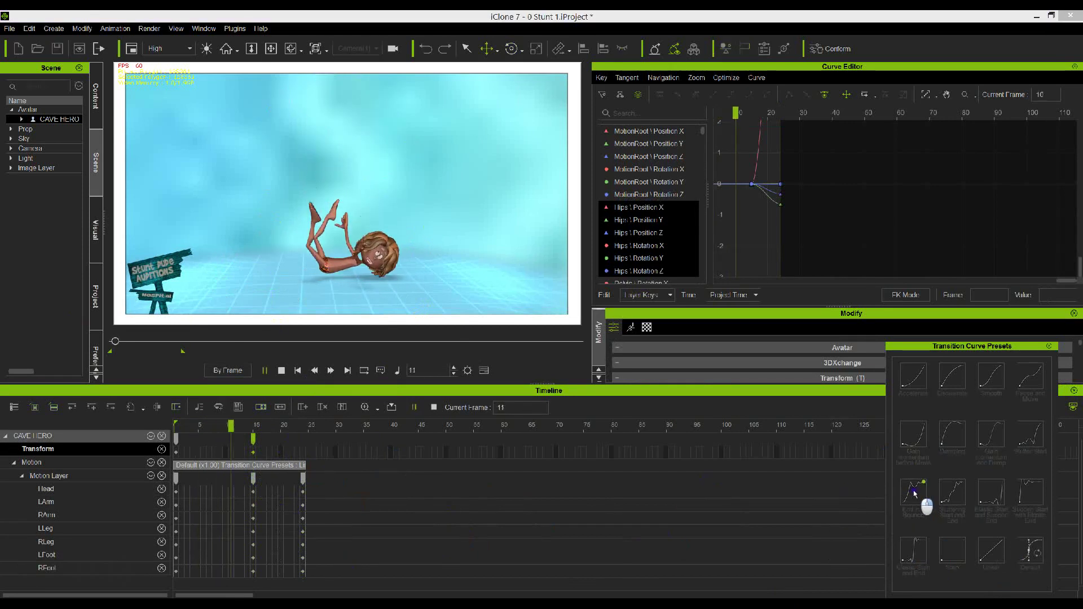
{"action": "left_click", "coordinate": [303, 479]}
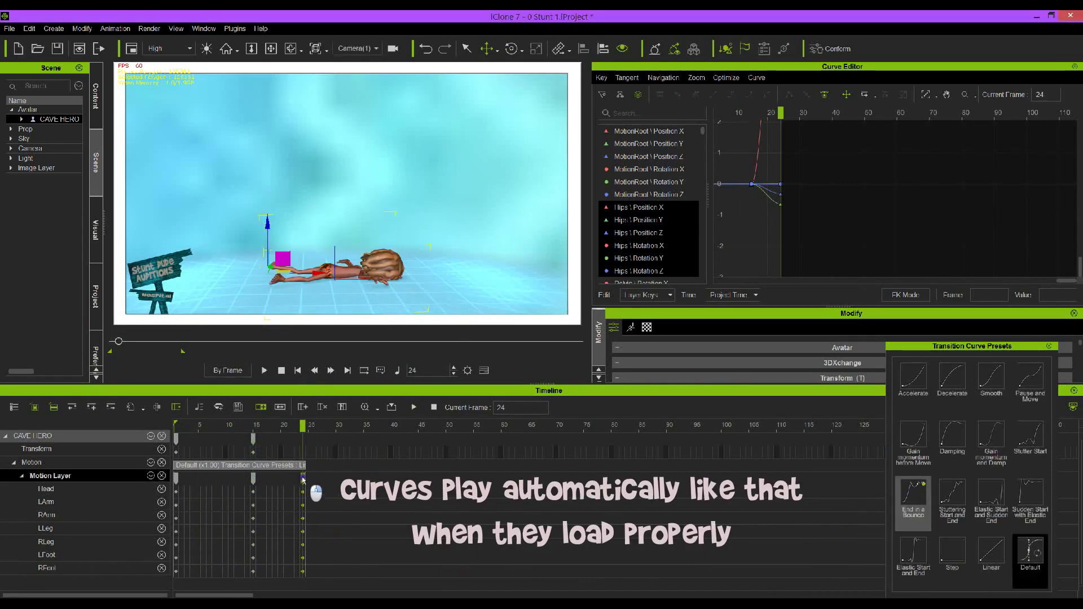
{"action": "left_click", "coordinate": [914, 490]}
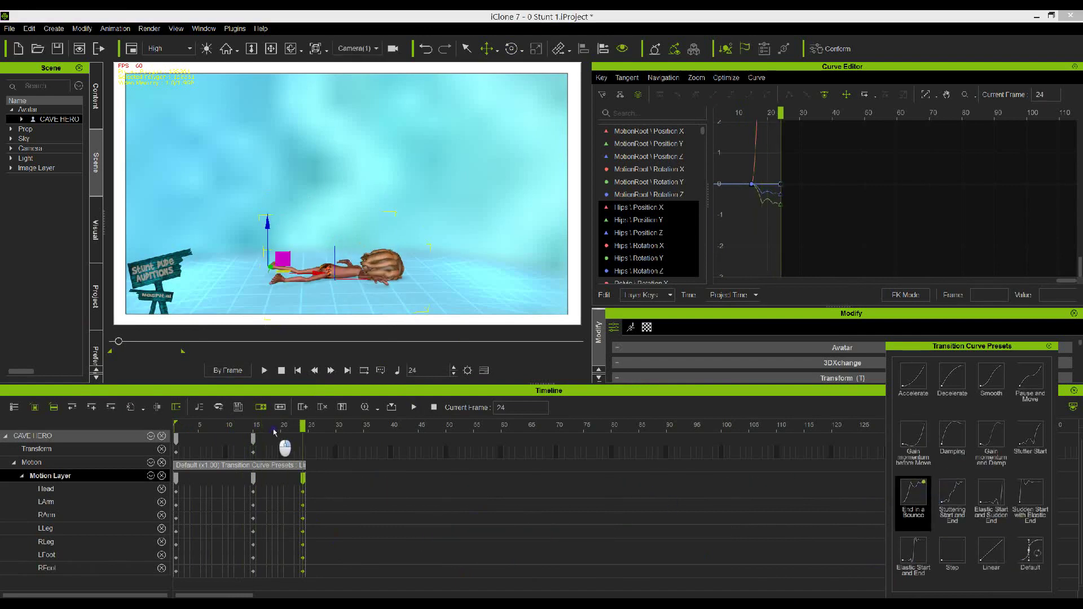
{"action": "left_click_drag", "start_coordinate": [303, 427], "coordinate": [176, 427]}
{"action": "left_click", "coordinate": [263, 370]}
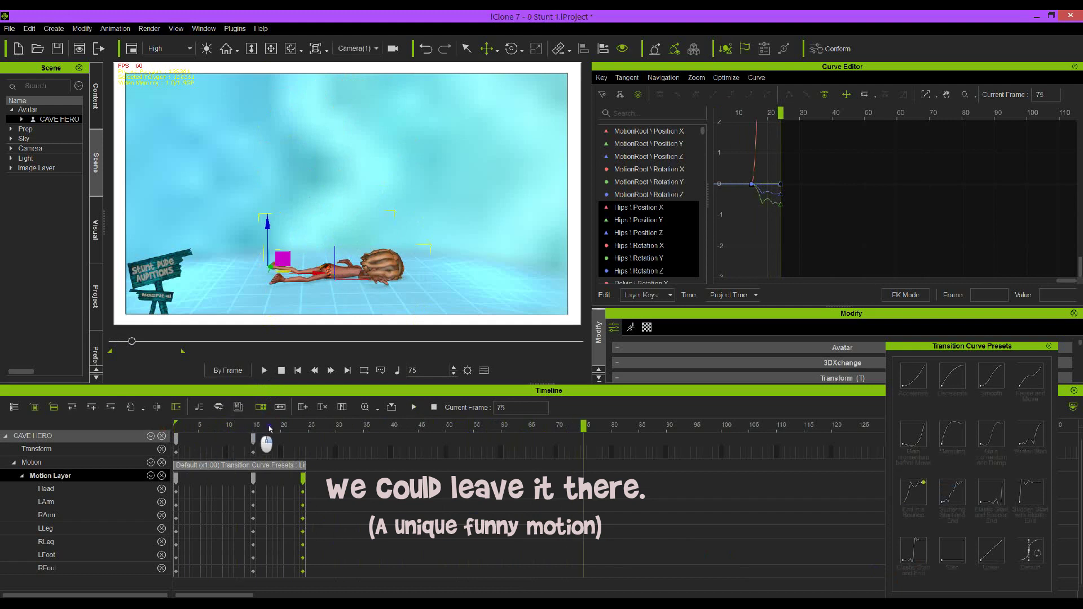
- Copy the avatar's Transform and Motion Layer keys from frame 15 to frame 11 and go to frame 13
{"action": "left_click", "coordinate": [303, 437]}
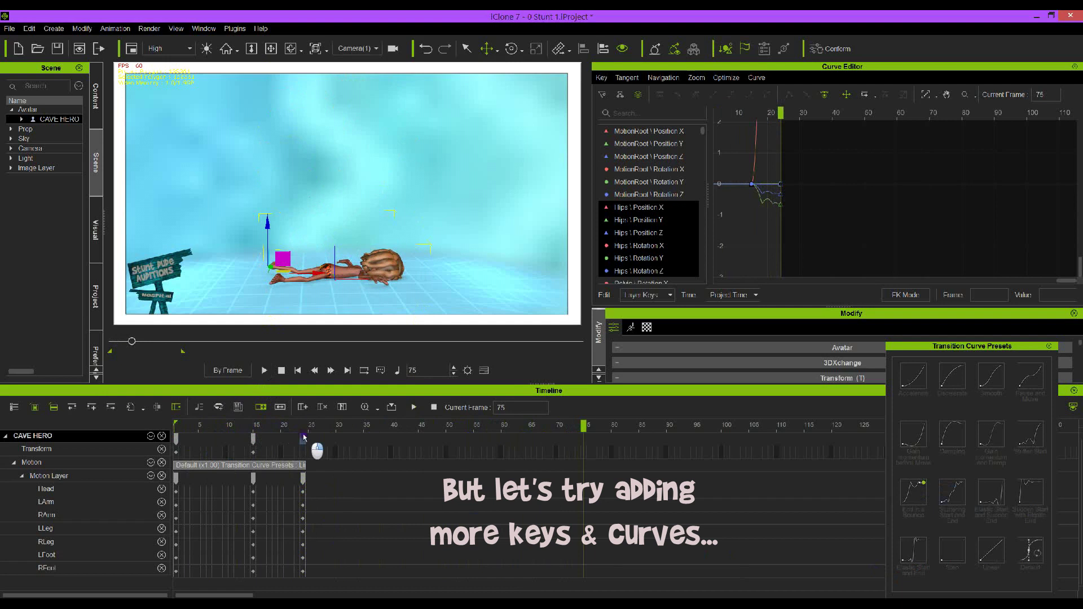
{"action": "double_click", "coordinate": [253, 479]}
{"action": "left_click", "coordinate": [251, 442]}
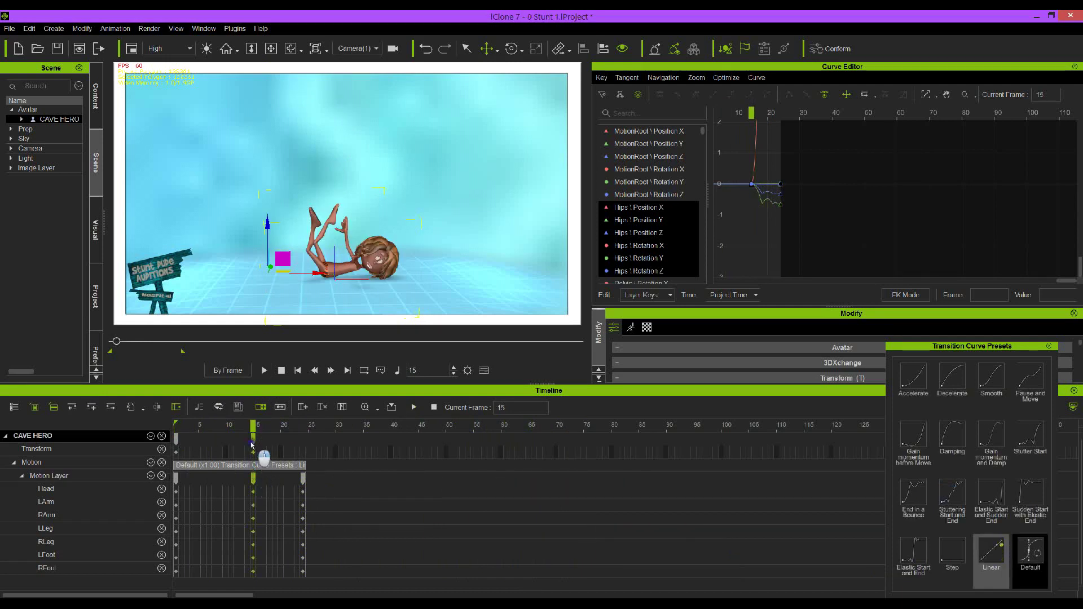
{"action": "left_click_drag", "start_coordinate": [251, 442], "coordinate": [232, 444]}
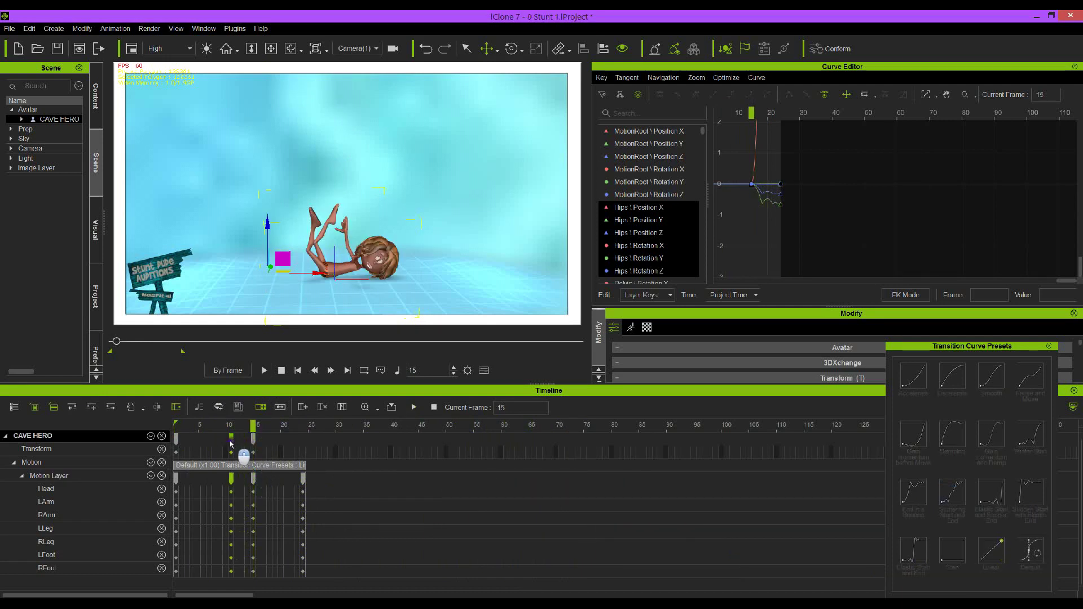
{"action": "left_click", "coordinate": [240, 491]}
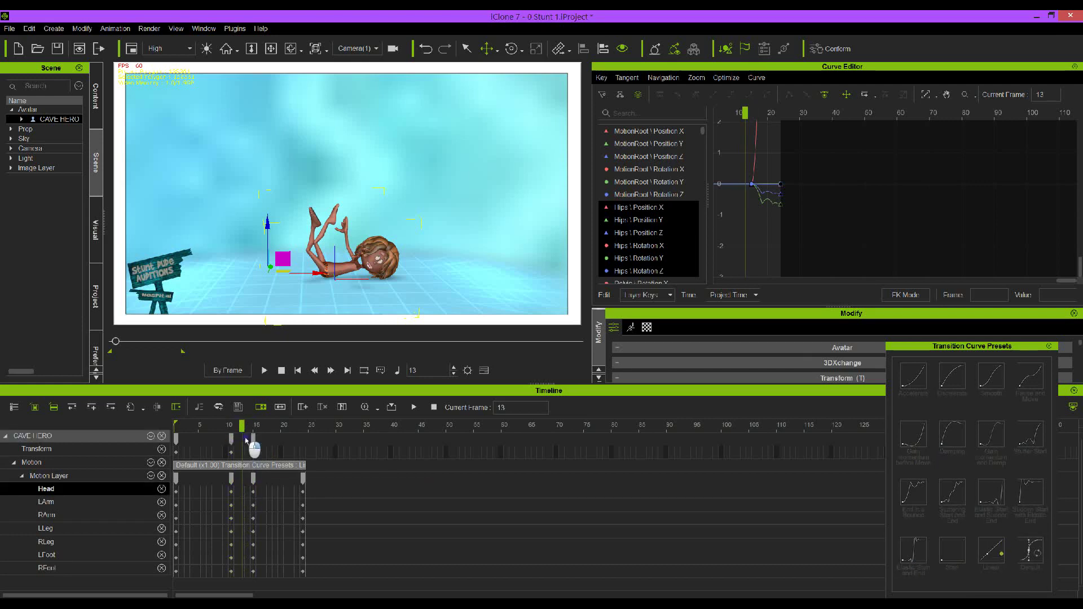
- Raise the avatar off the floor at frame 13 for the upward bounce and close the Curve Editor
{"action": "left_click_drag", "start_coordinate": [266, 225], "coordinate": [267, 196]}
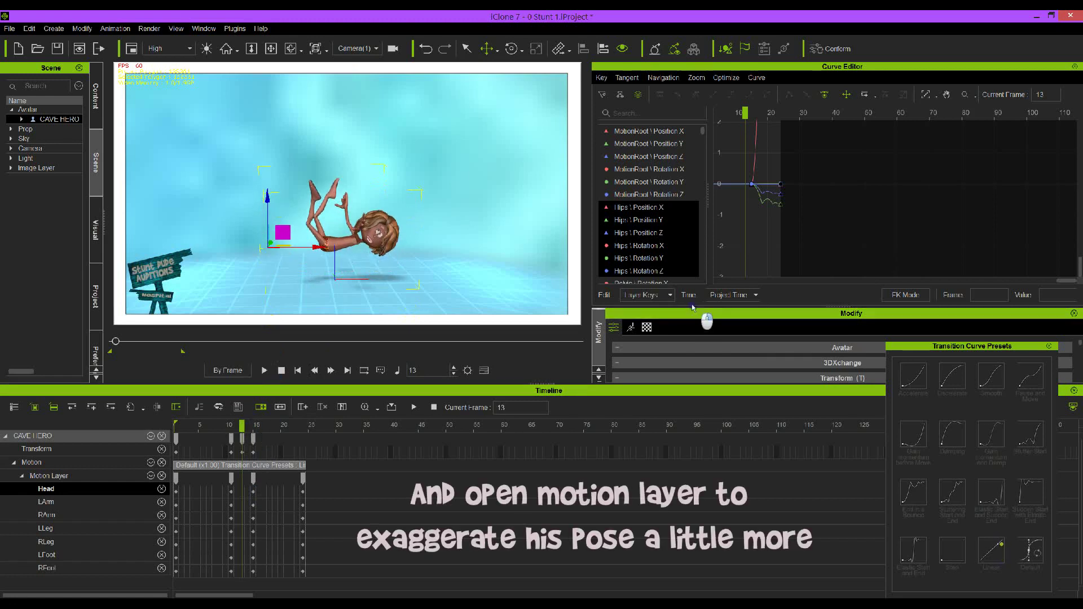
{"action": "left_click_drag", "start_coordinate": [688, 305], "coordinate": [689, 214]}
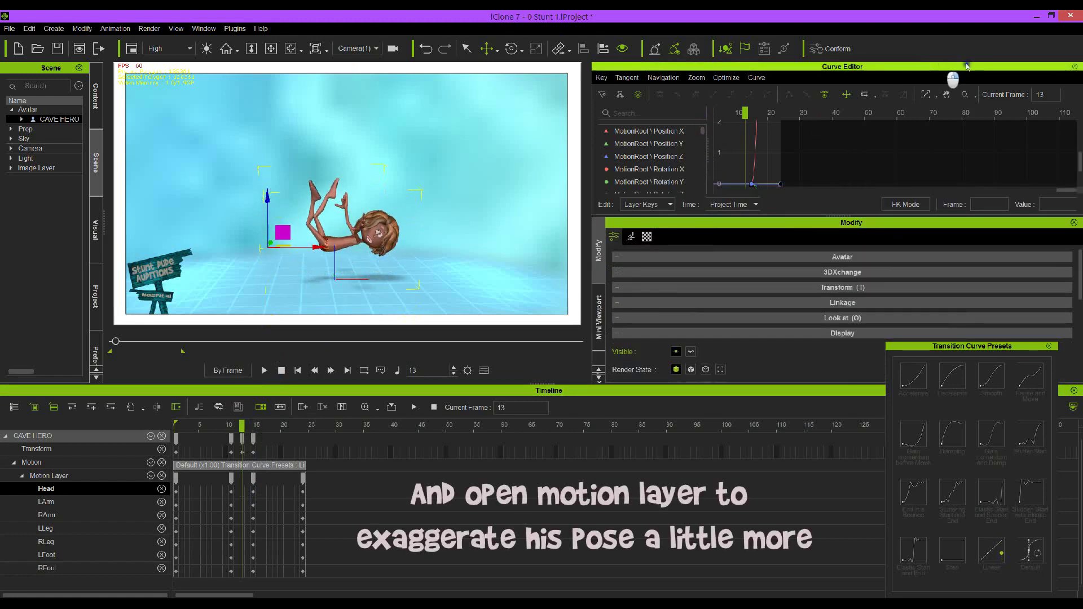
{"action": "left_click", "coordinate": [1074, 67]}
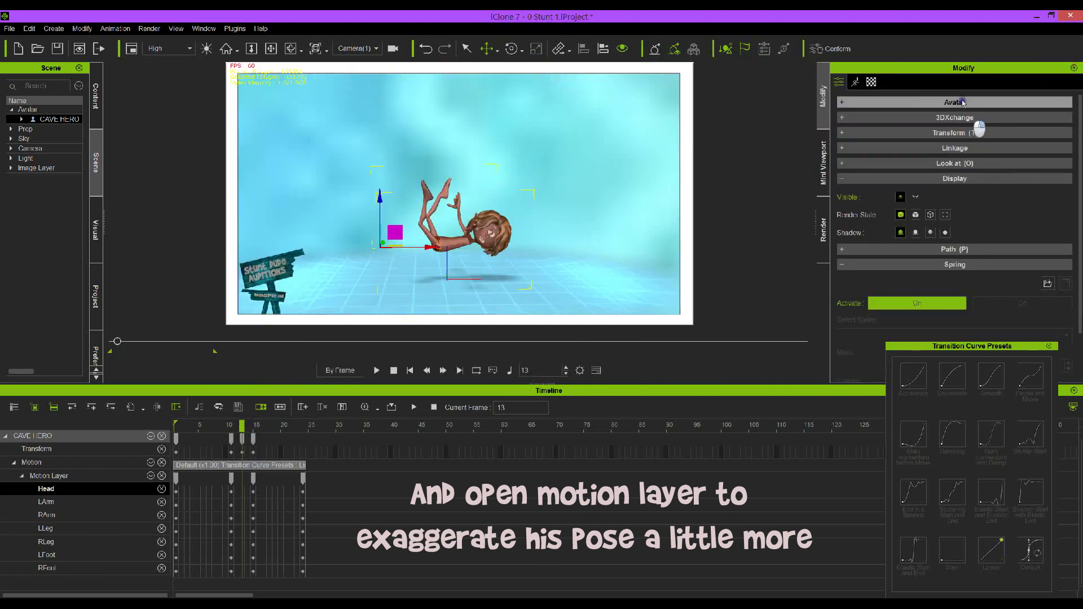
- Edit the avatar's motion layer at frame 13 with Mirror enabled, rotating both legs down and back behind the body
{"action": "left_click", "coordinate": [855, 82]}
{"action": "left_click", "coordinate": [932, 204]}
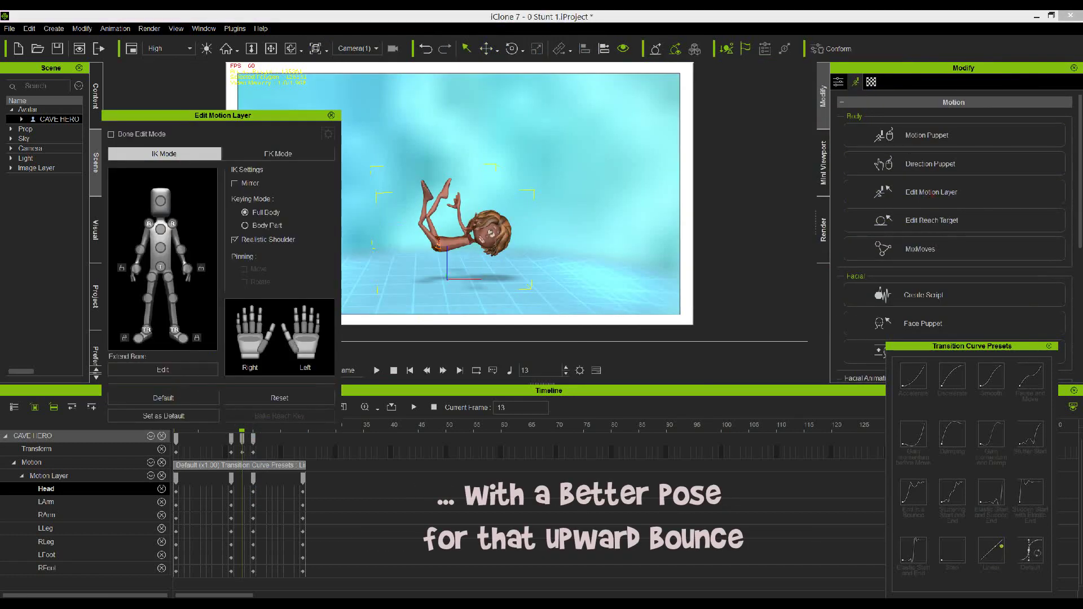
{"action": "left_click", "coordinate": [235, 183]}
{"action": "left_click", "coordinate": [511, 48]}
{"action": "left_click_drag", "start_coordinate": [479, 221], "coordinate": [480, 237]}
{"action": "left_click", "coordinate": [169, 277]}
{"action": "mouse_move", "coordinate": [420, 217]}
{"action": "left_mouse_down"}
{"action": "mouse_move", "coordinate": [387, 215]}
{"action": "mouse_move", "coordinate": [383, 253]}
{"action": "mouse_move", "coordinate": [409, 231]}
{"action": "left_mouse_up"}
- Rotate both arms down toward the floor and tilt the head downward at frame 13, finishing the motion layer edit
{"action": "left_click", "coordinate": [173, 223]}
{"action": "left_click_drag", "start_coordinate": [451, 200], "coordinate": [475, 215]}
{"action": "left_click", "coordinate": [161, 201]}
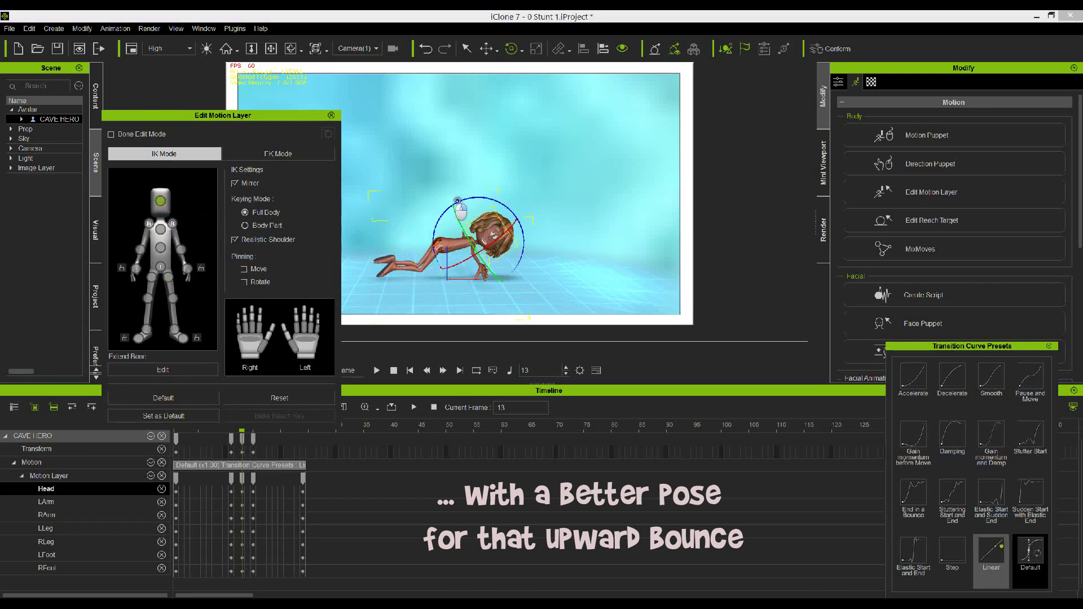
{"action": "left_click", "coordinate": [331, 115]}
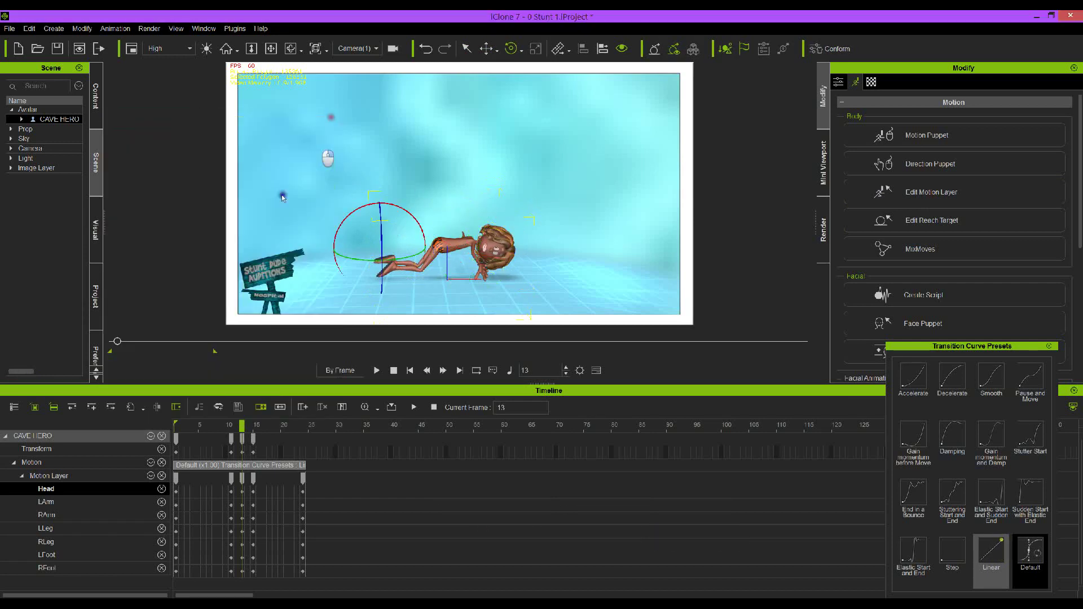
- Play the finished fall-and-bounce animation from the first frame, and replay it from the start
{"action": "left_click_drag", "start_coordinate": [241, 426], "coordinate": [189, 426]}
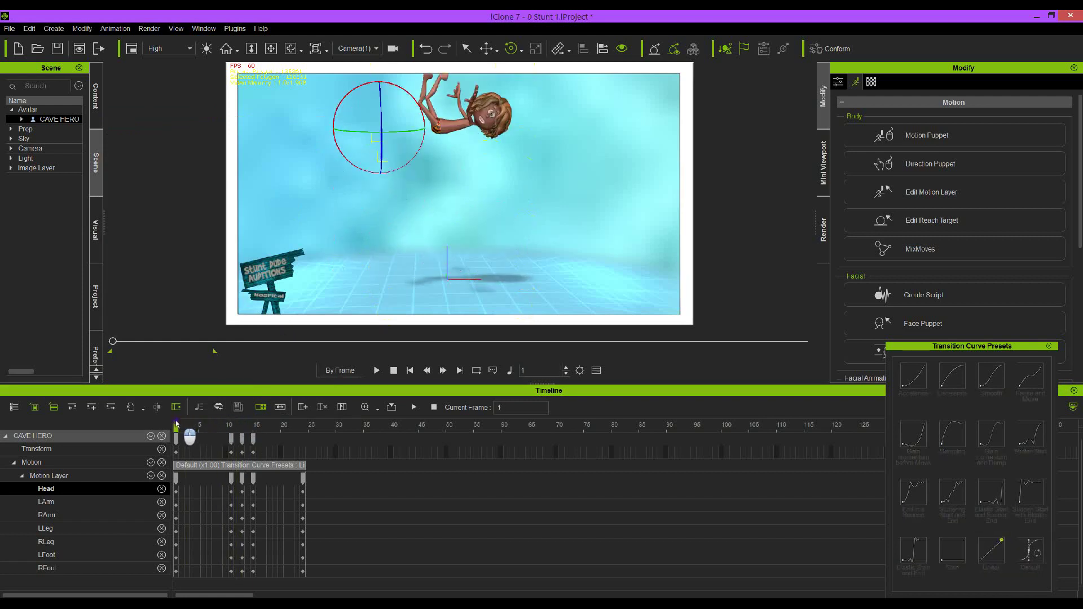
{"action": "left_click", "coordinate": [376, 370]}
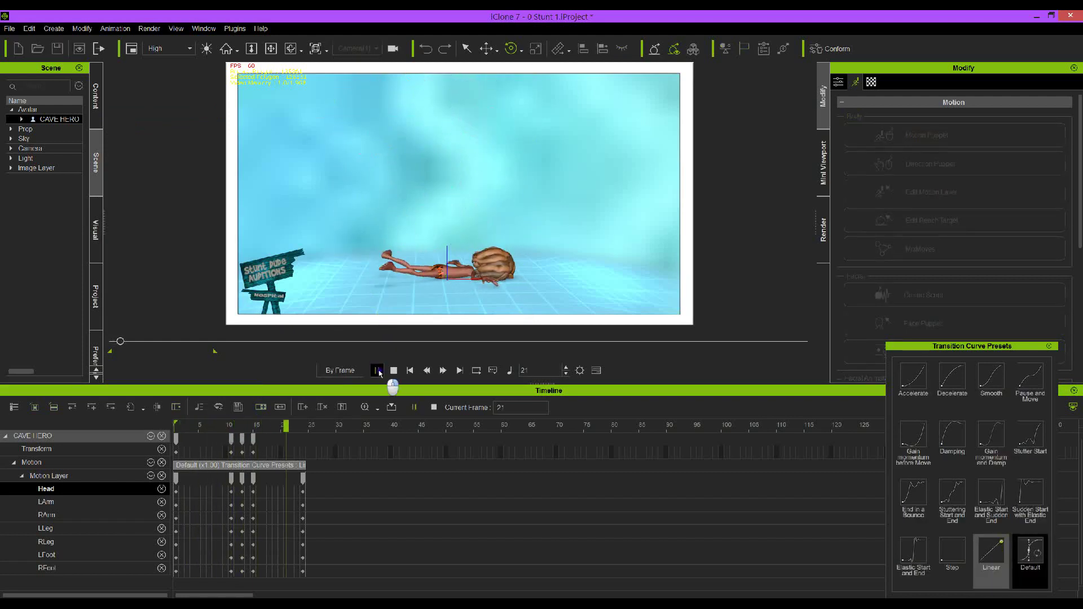
{"action": "left_click", "coordinate": [376, 370]}
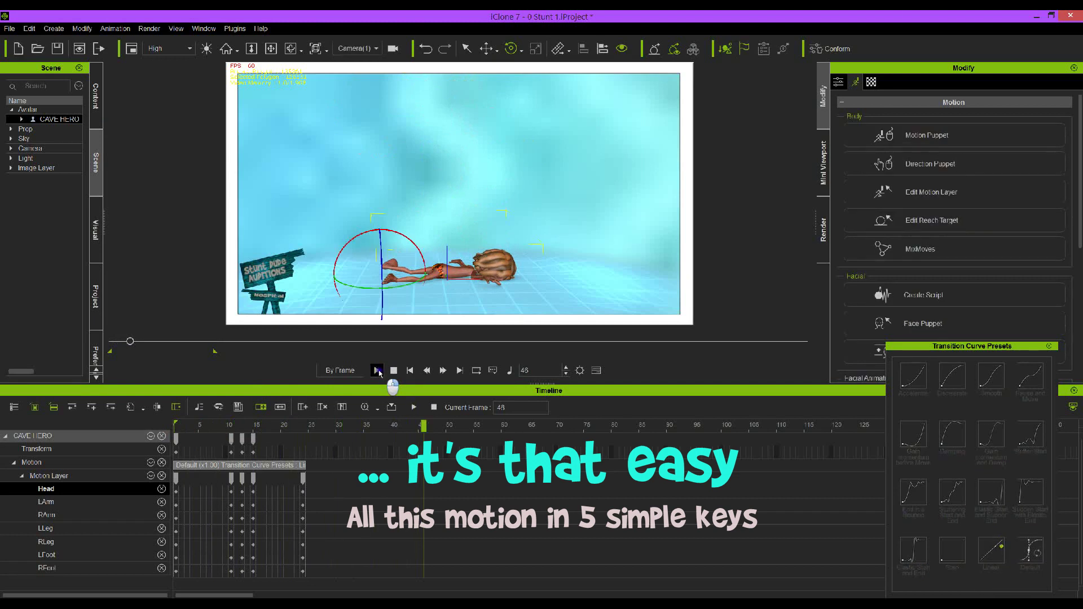
{"action": "left_click_drag", "start_coordinate": [129, 341], "coordinate": [100, 341]}
{"action": "left_click", "coordinate": [377, 371]}
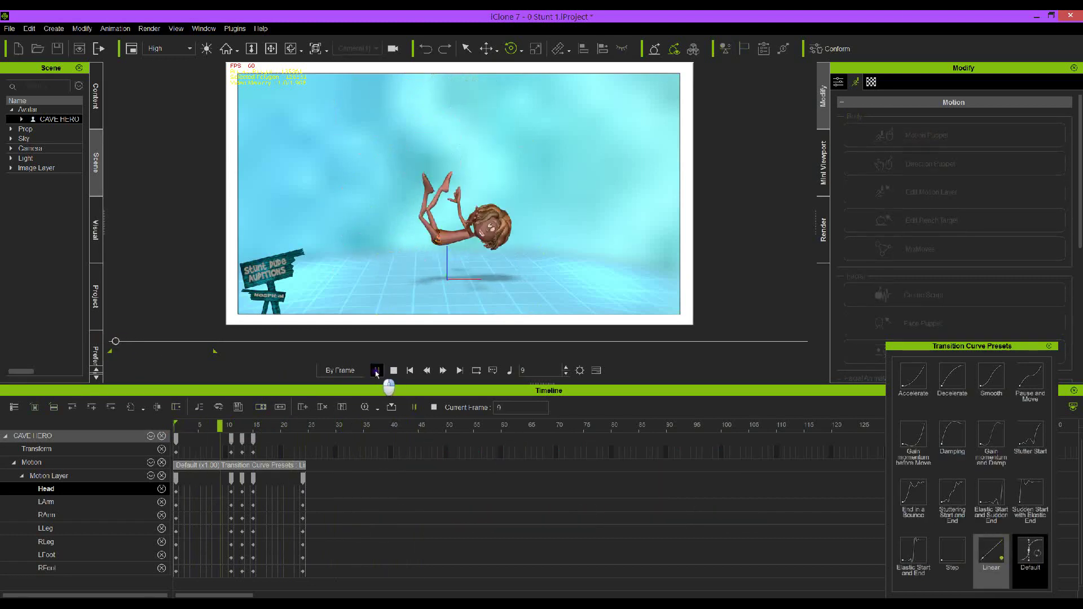